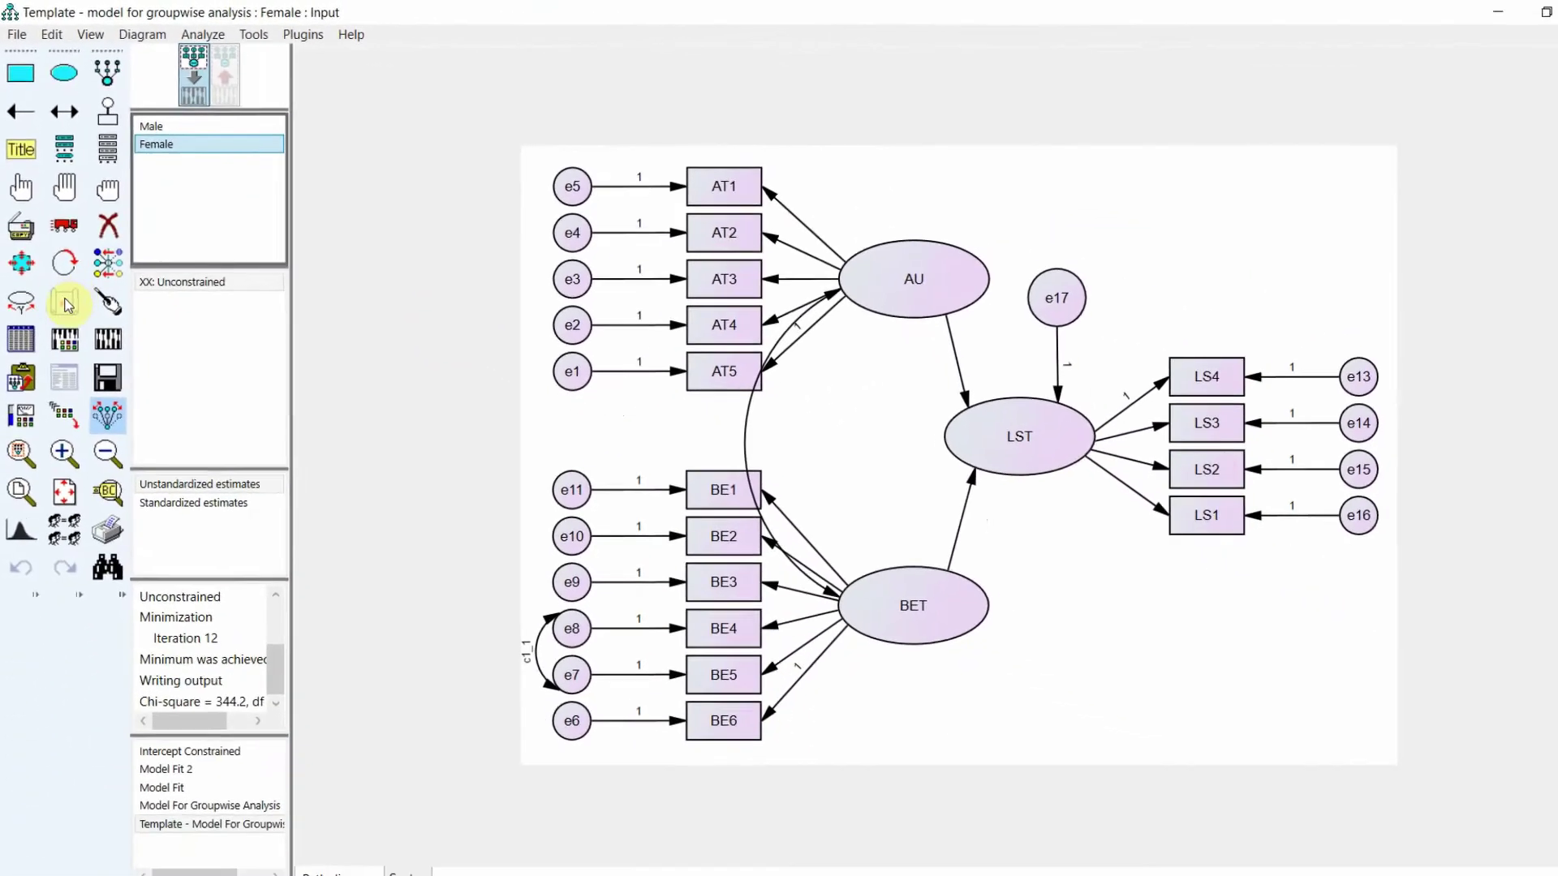
Assign the Male group grouping variable Gender with value 1 (260 cases).
click(20, 327)
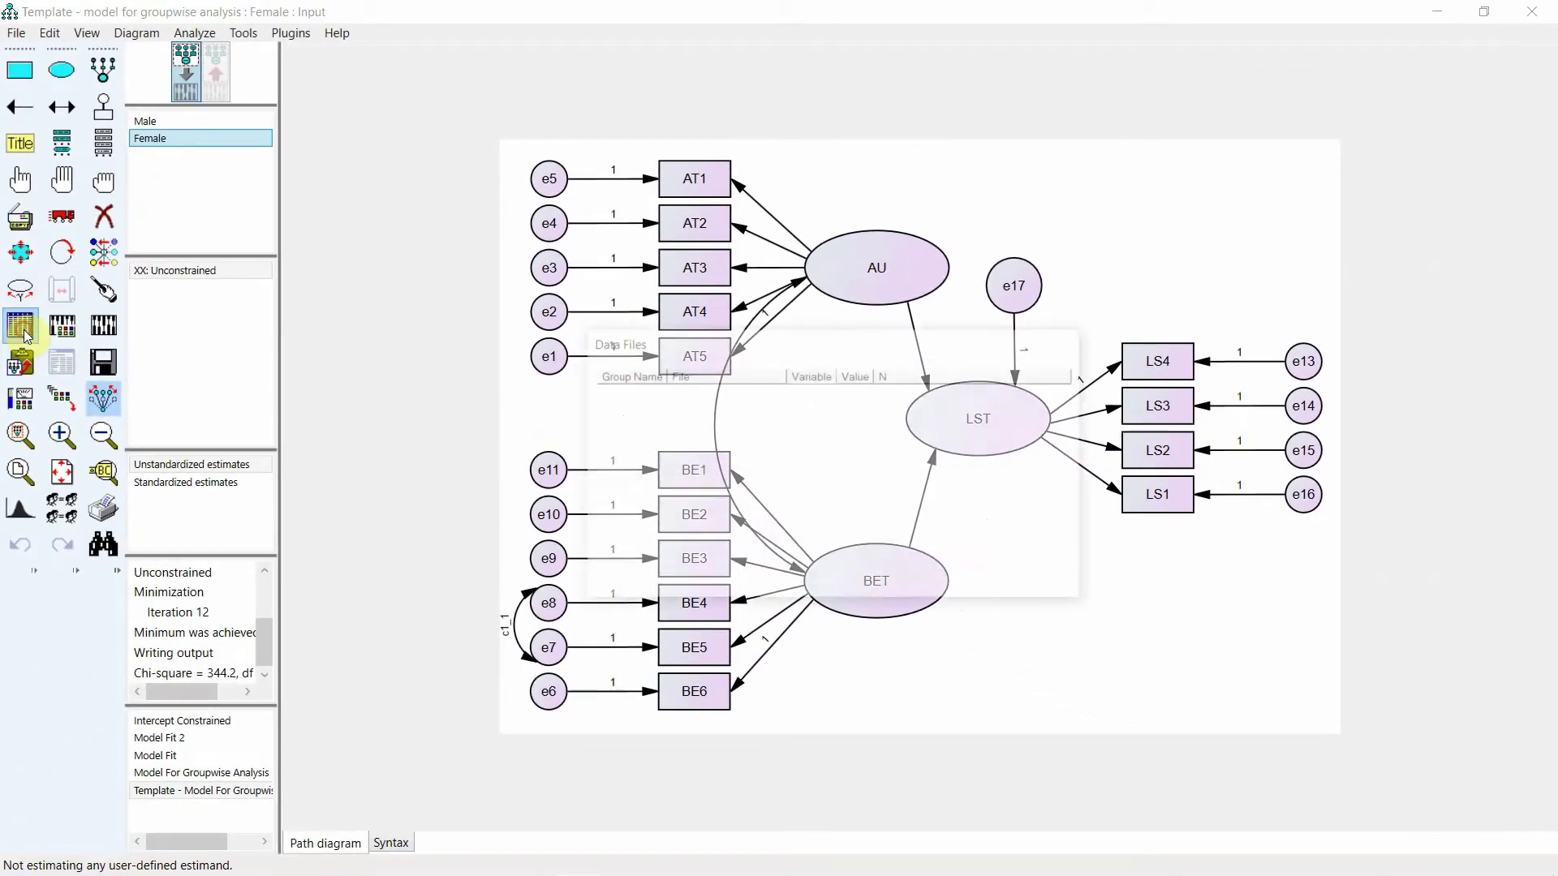
click(653, 391)
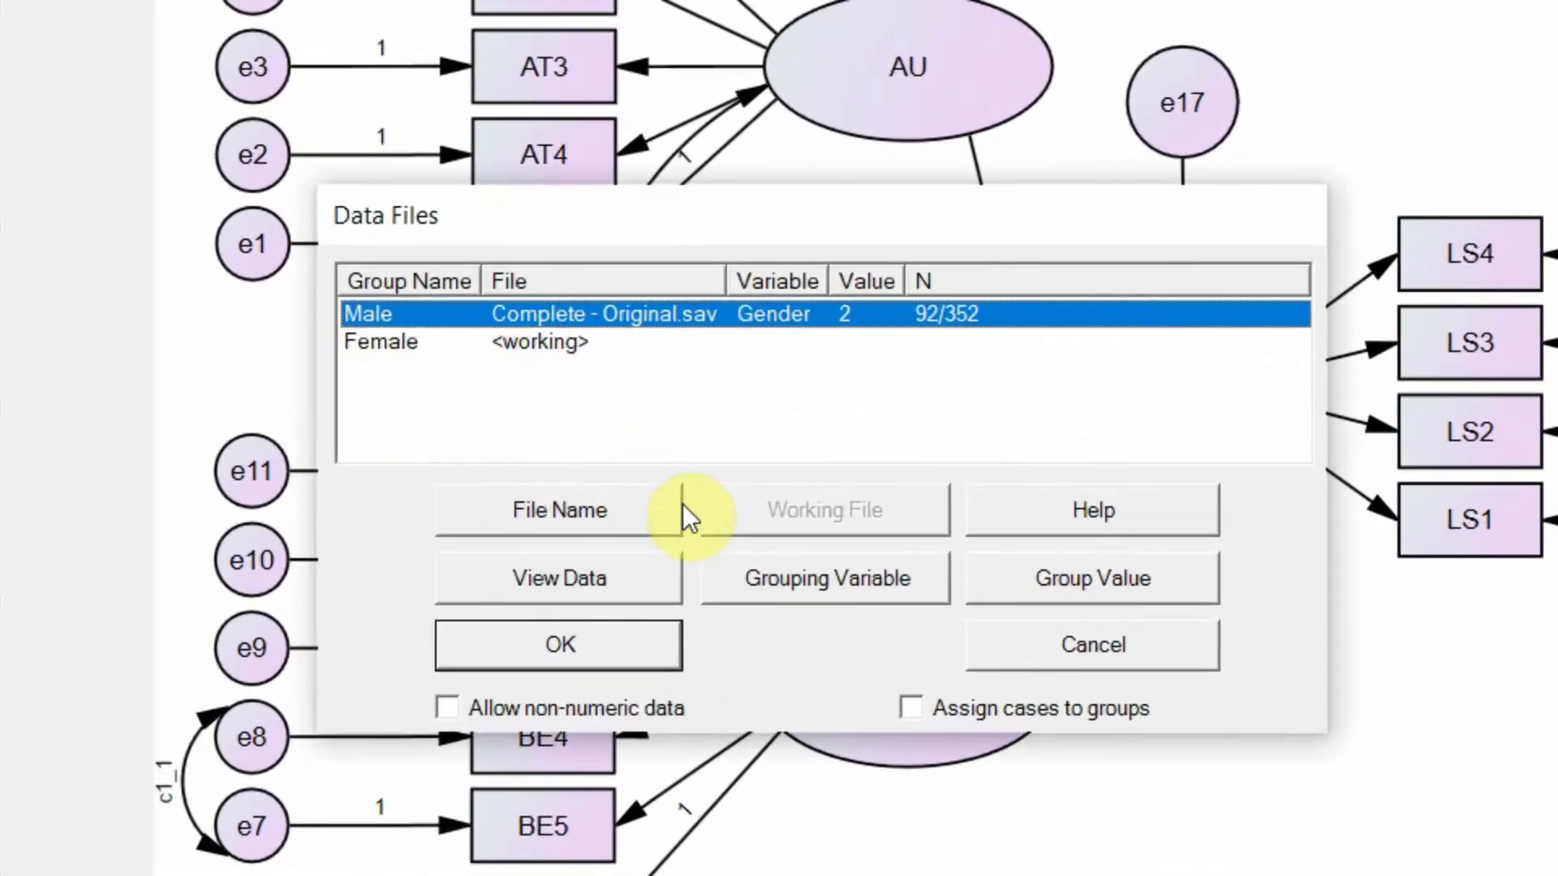
click(786, 577)
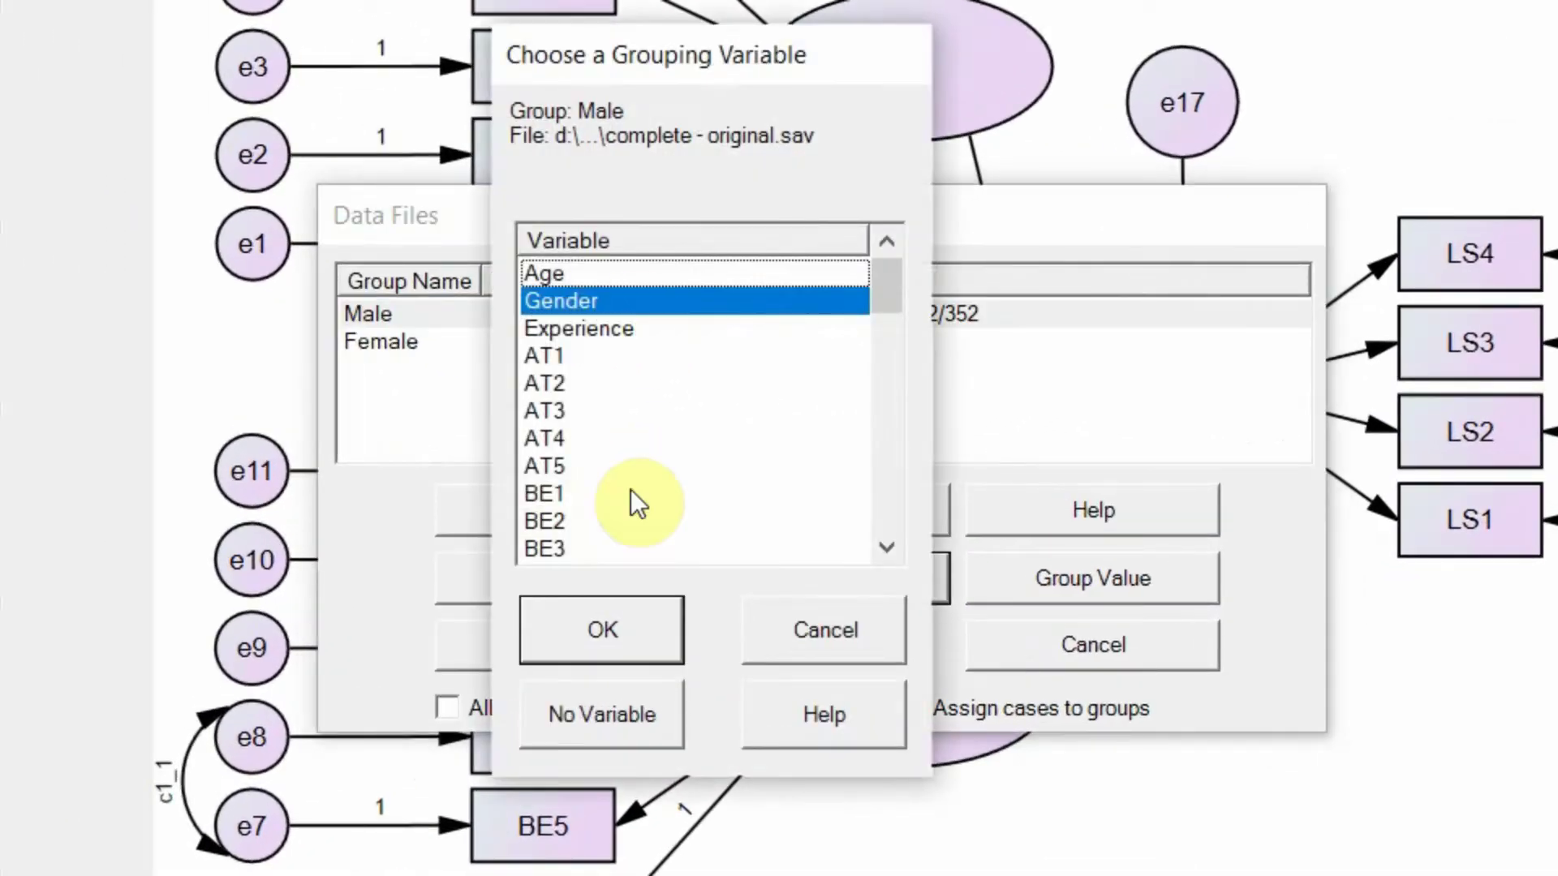
click(599, 626)
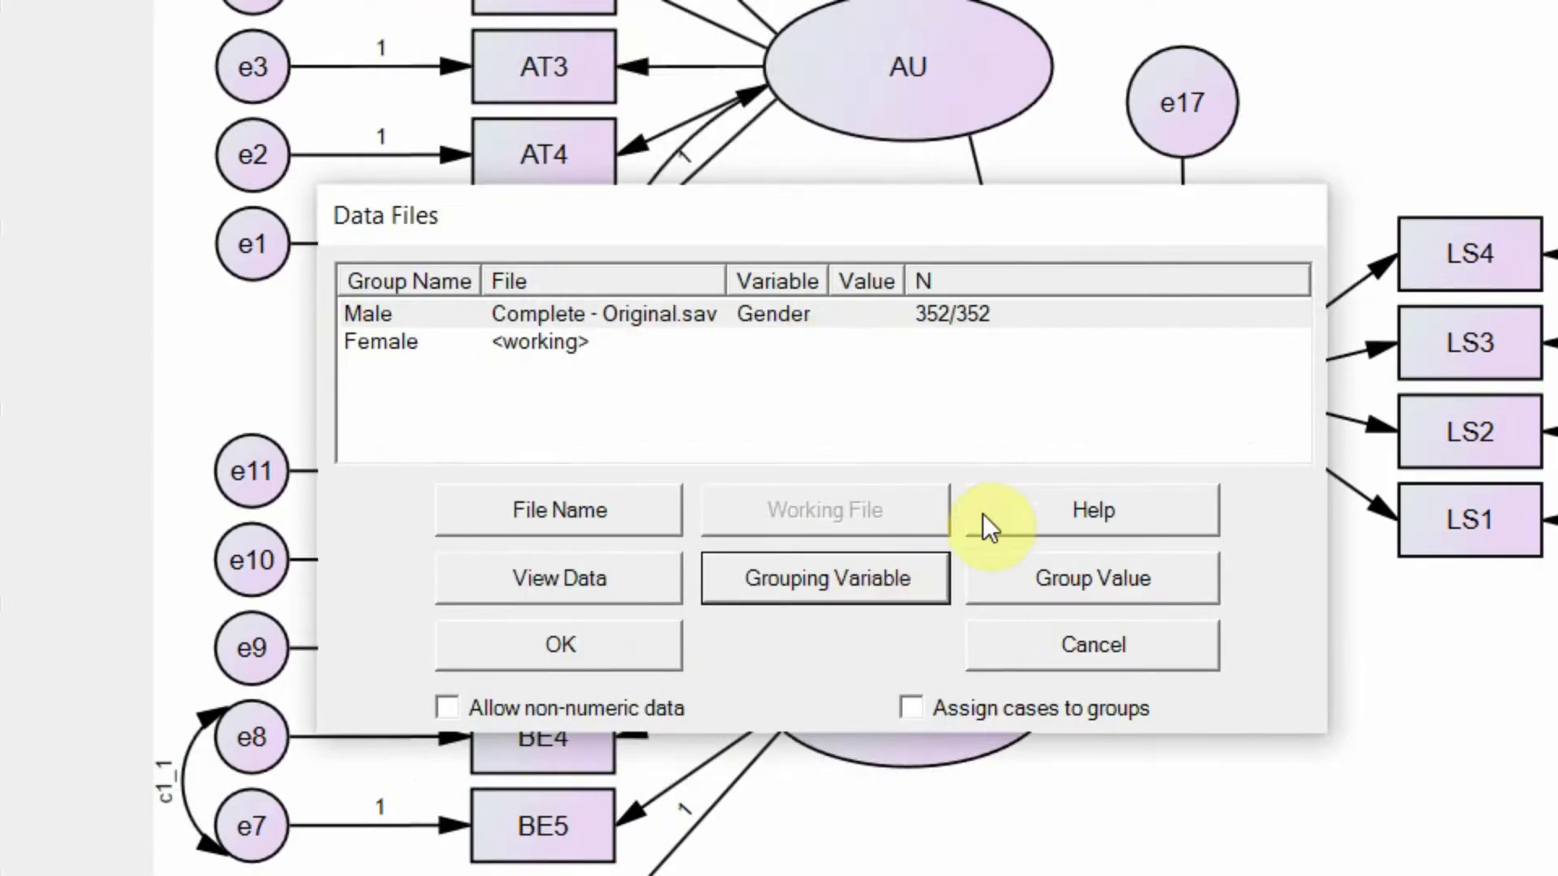
click(1026, 586)
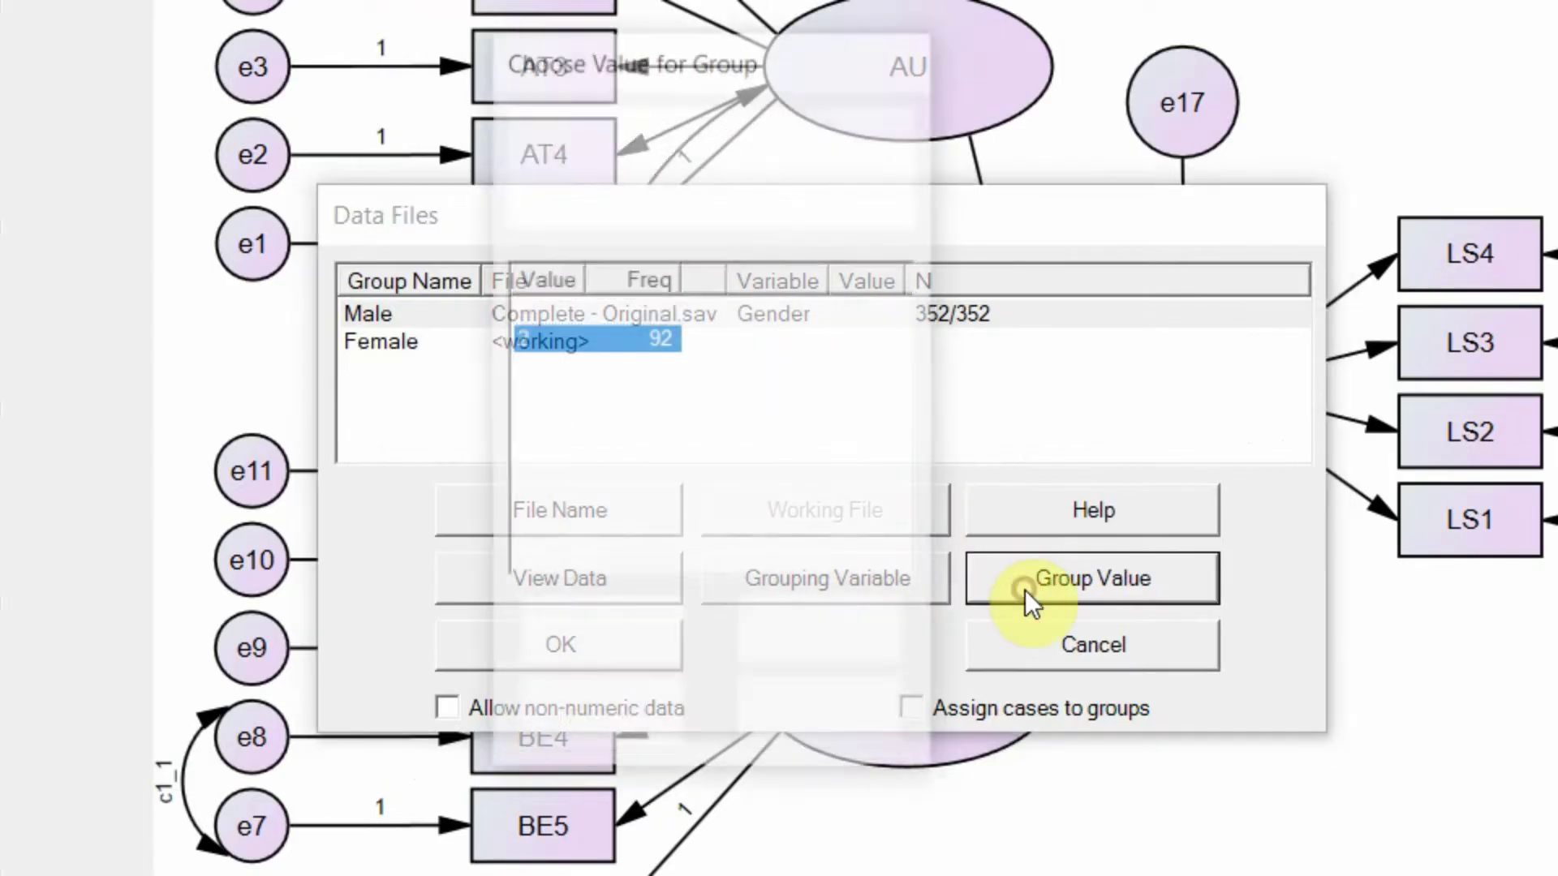
click(625, 313)
click(617, 633)
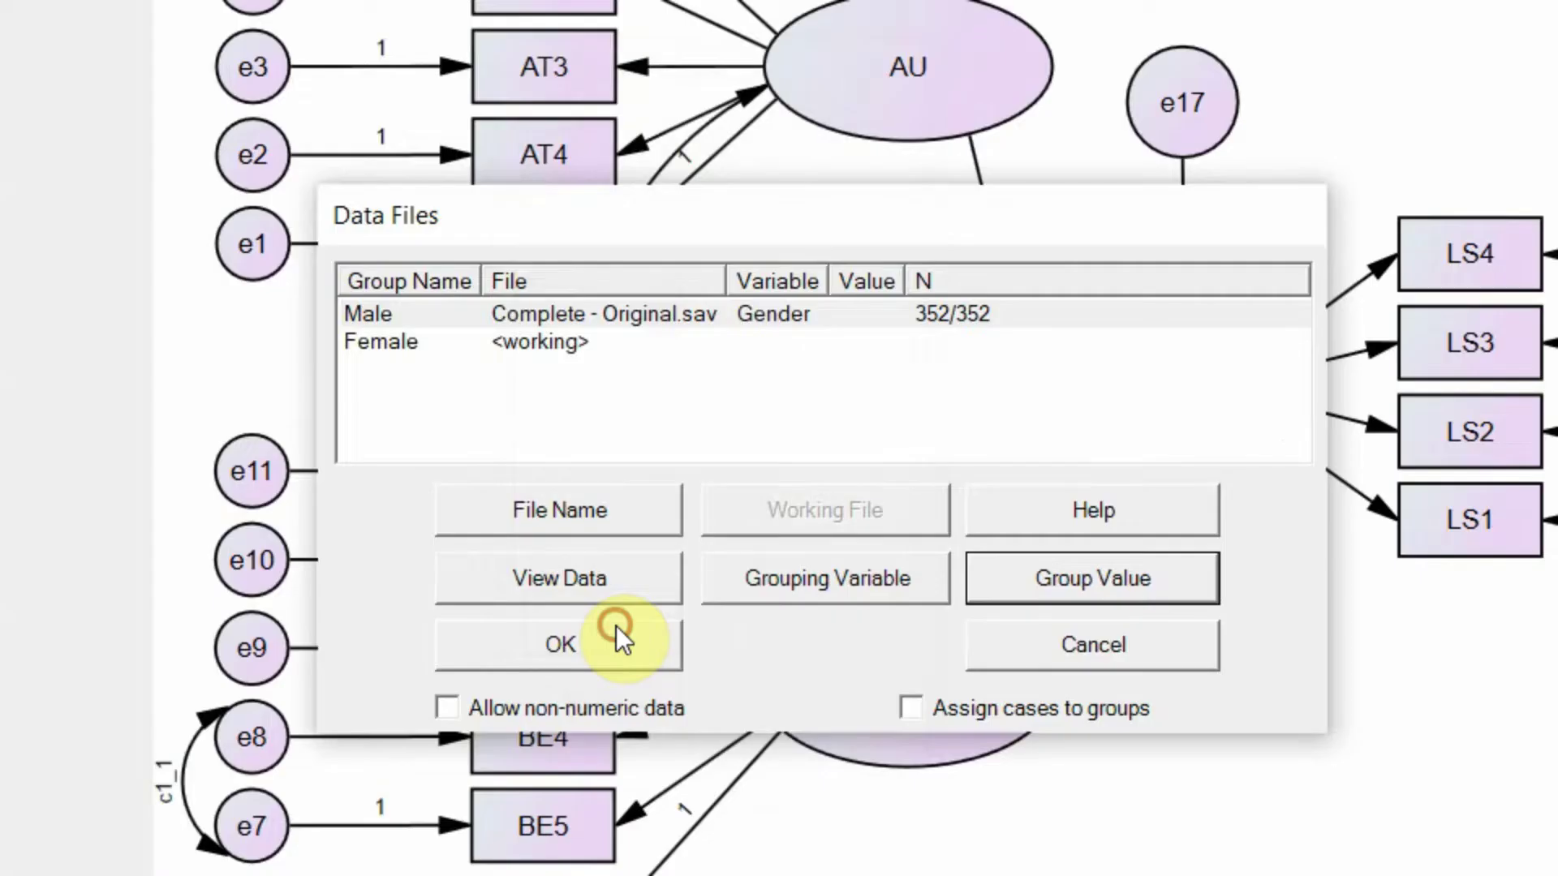
Link Female to Complete - Original.sav by Gender value 2 (92 cases) and confirm.
click(495, 344)
click(568, 509)
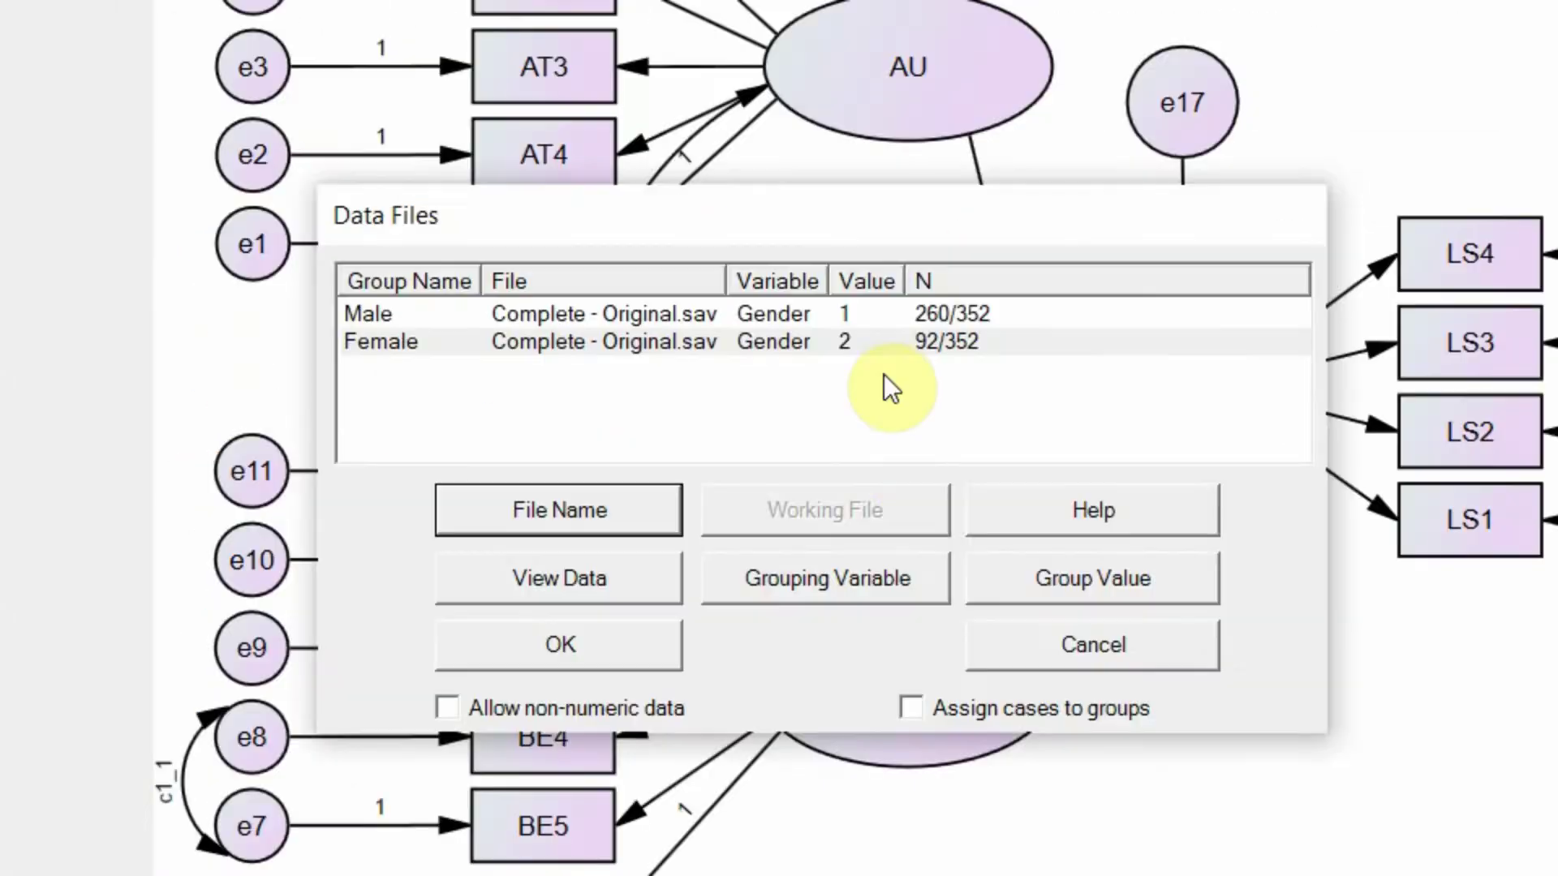
click(874, 591)
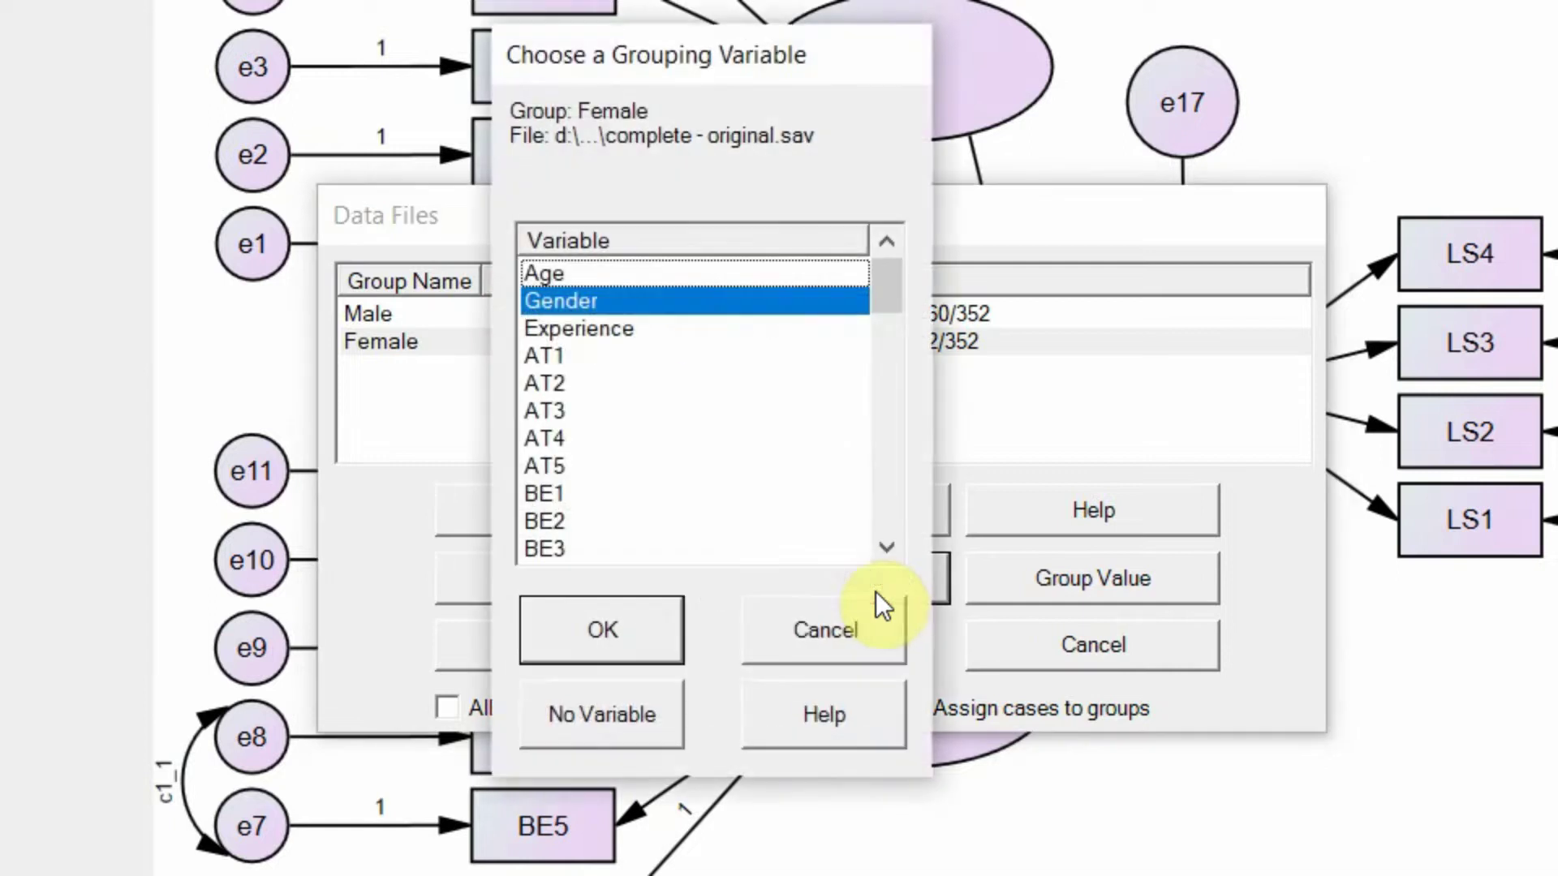
click(588, 644)
click(1063, 566)
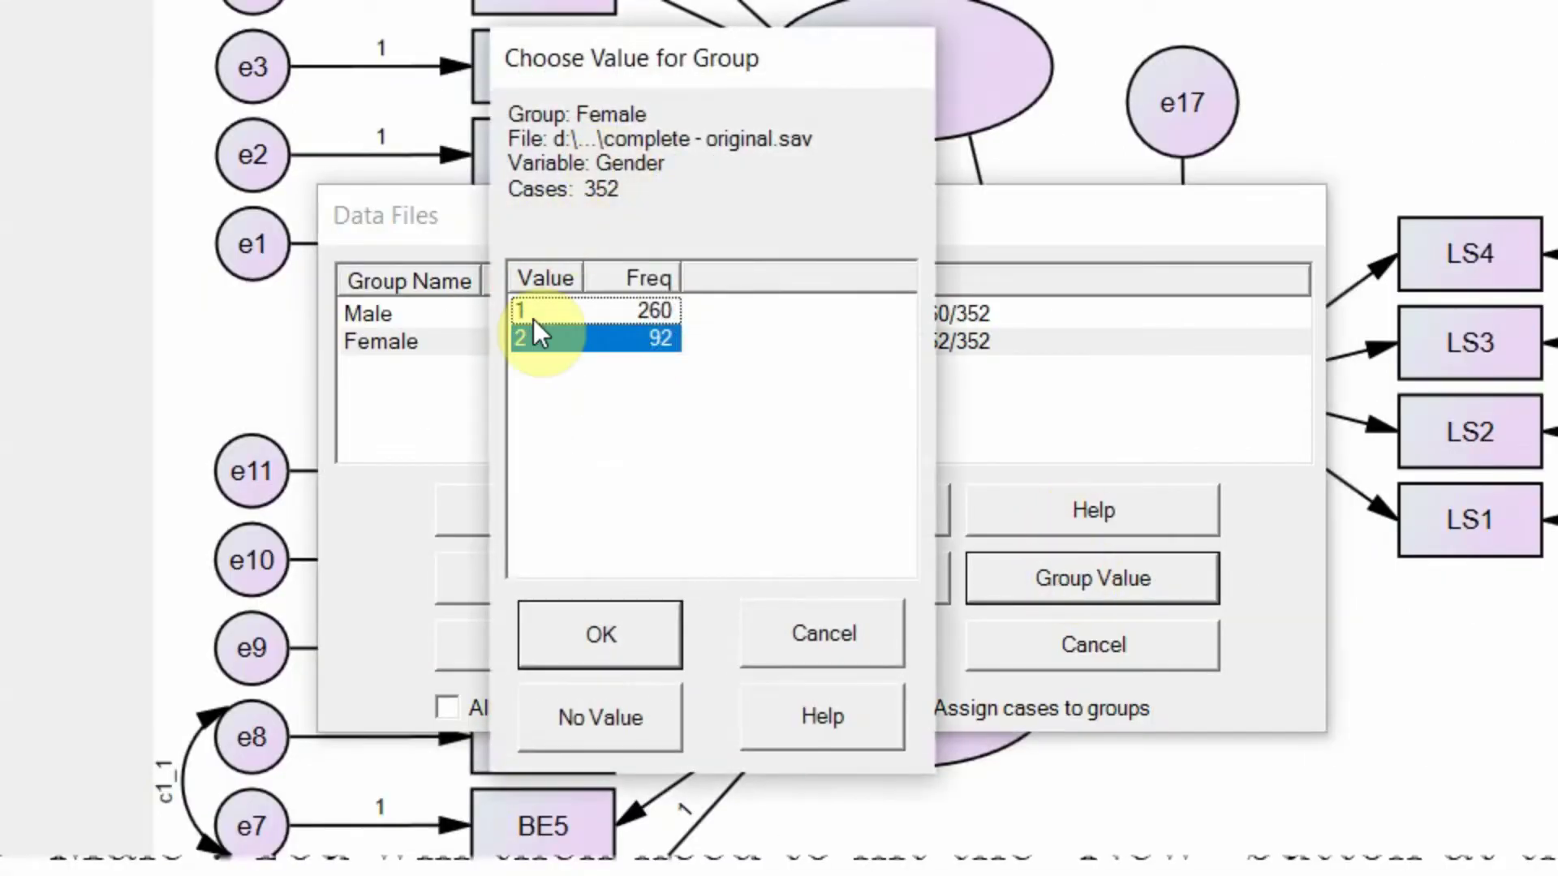
click(547, 626)
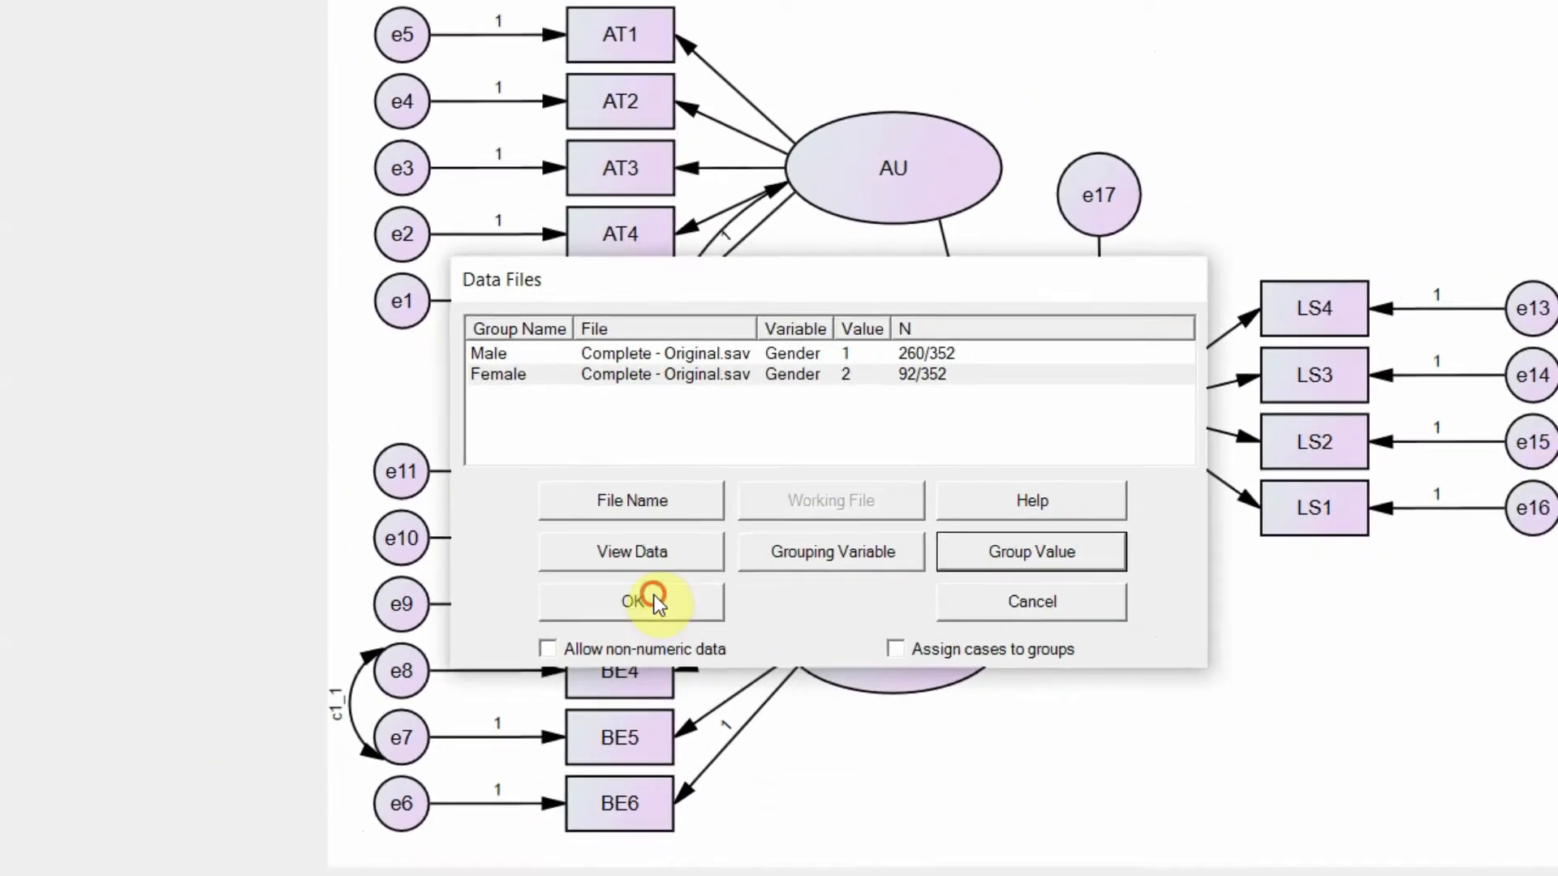
click(555, 633)
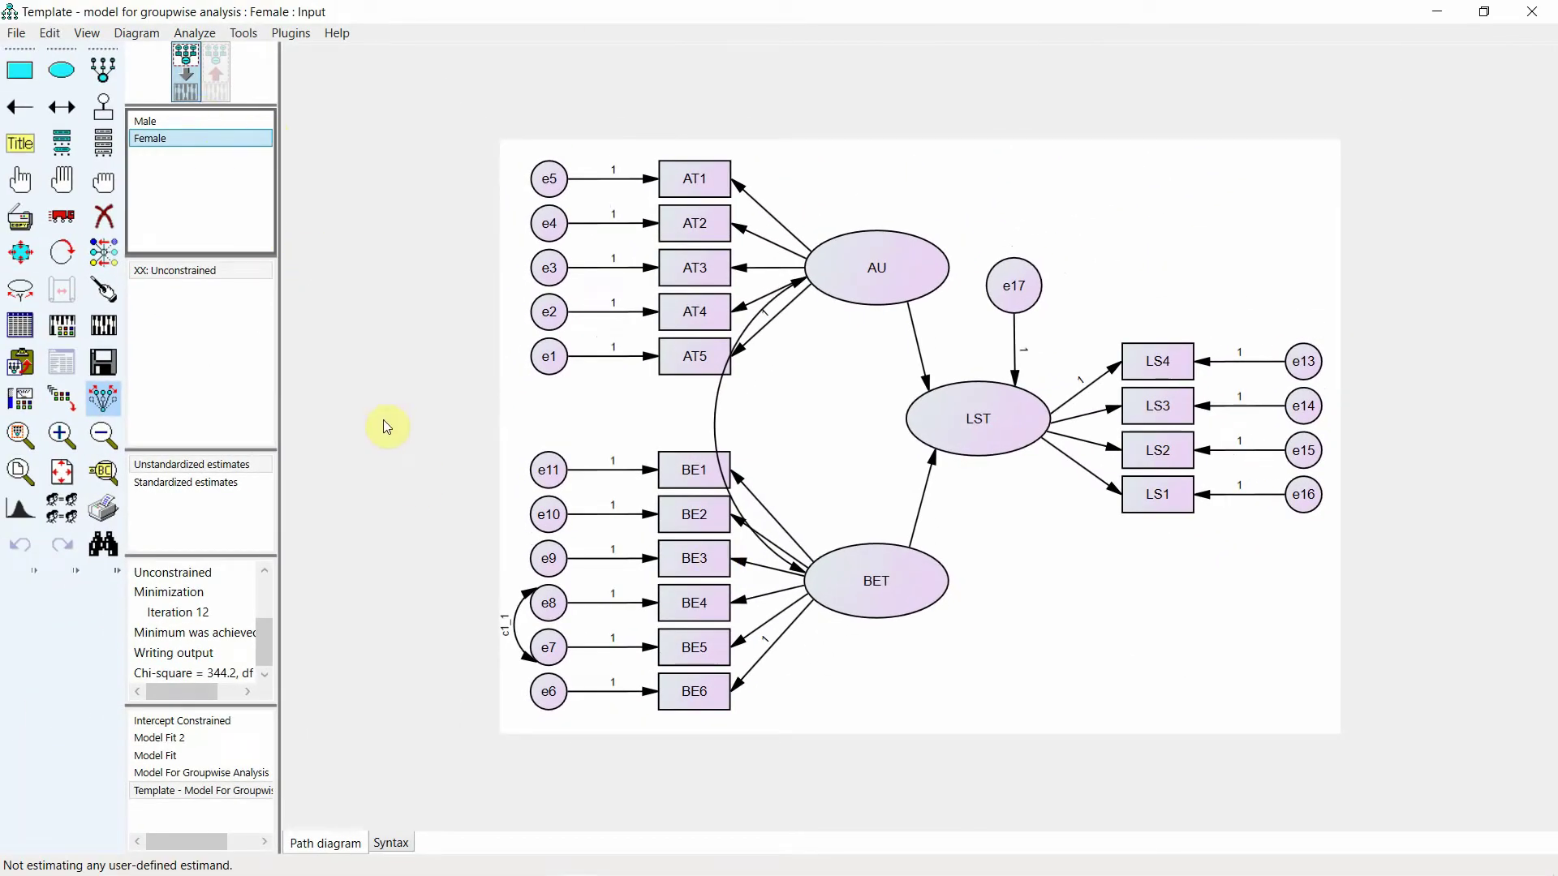
Run Multiple-Group Analysis to create default nested models, then check Female's _2 path labels.
click(72, 503)
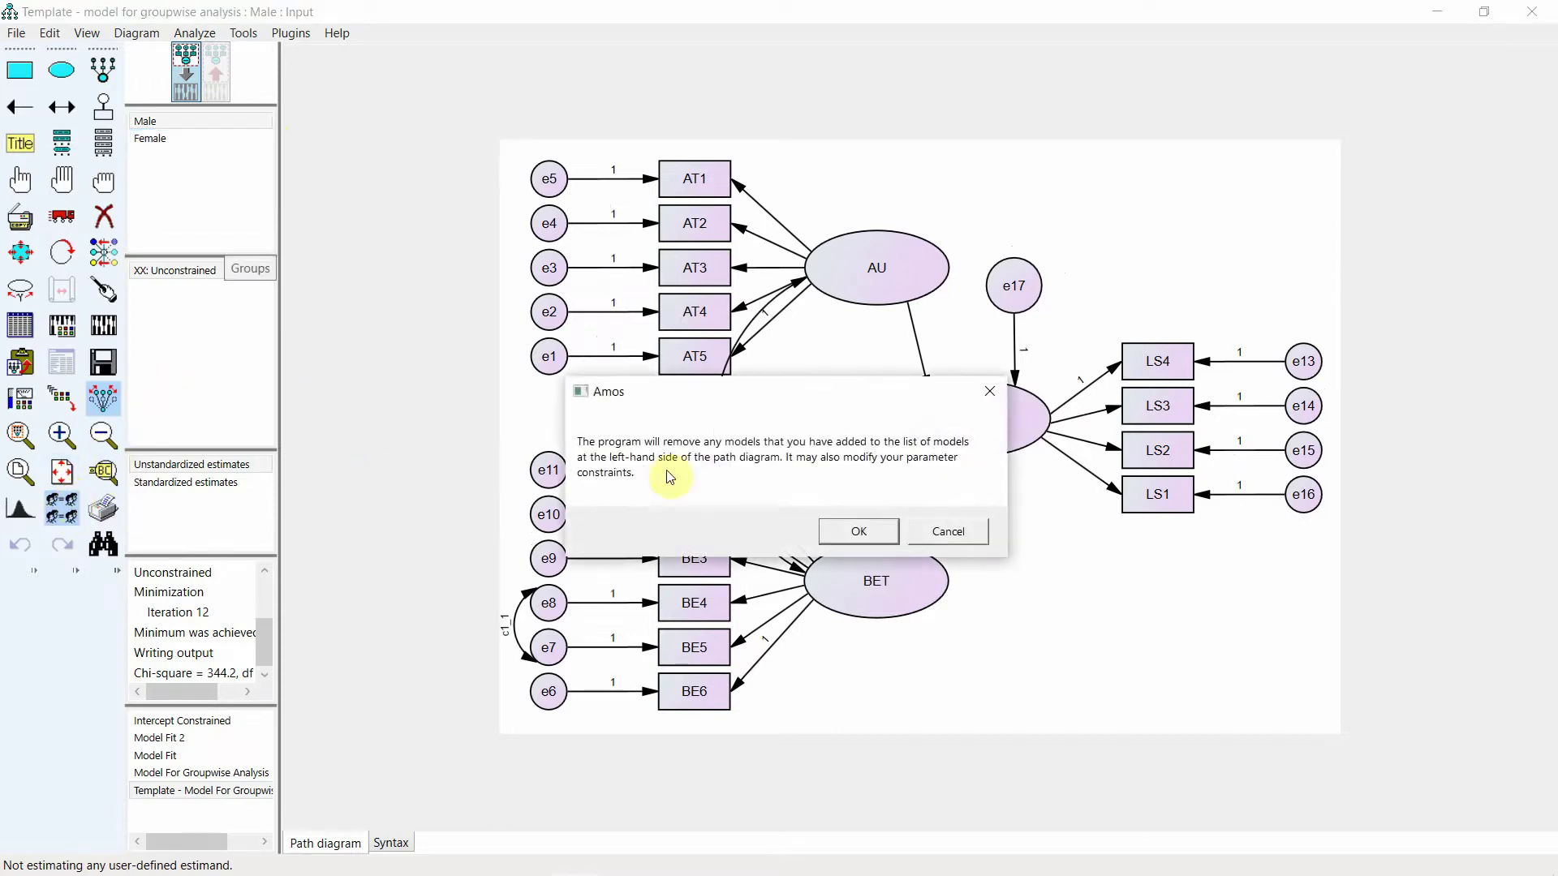
click(858, 533)
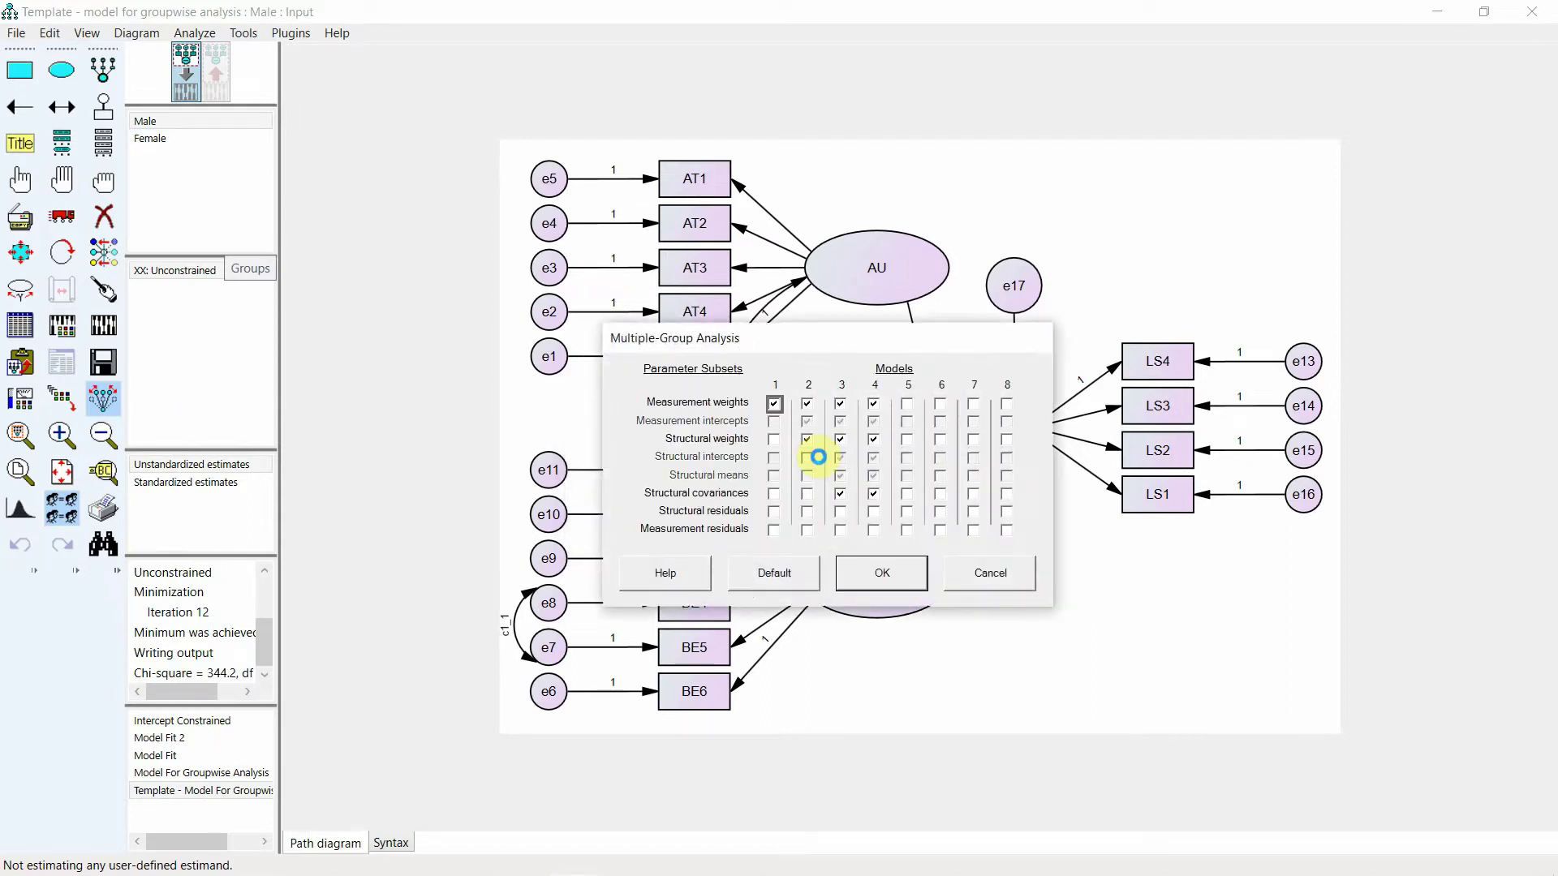
click(876, 573)
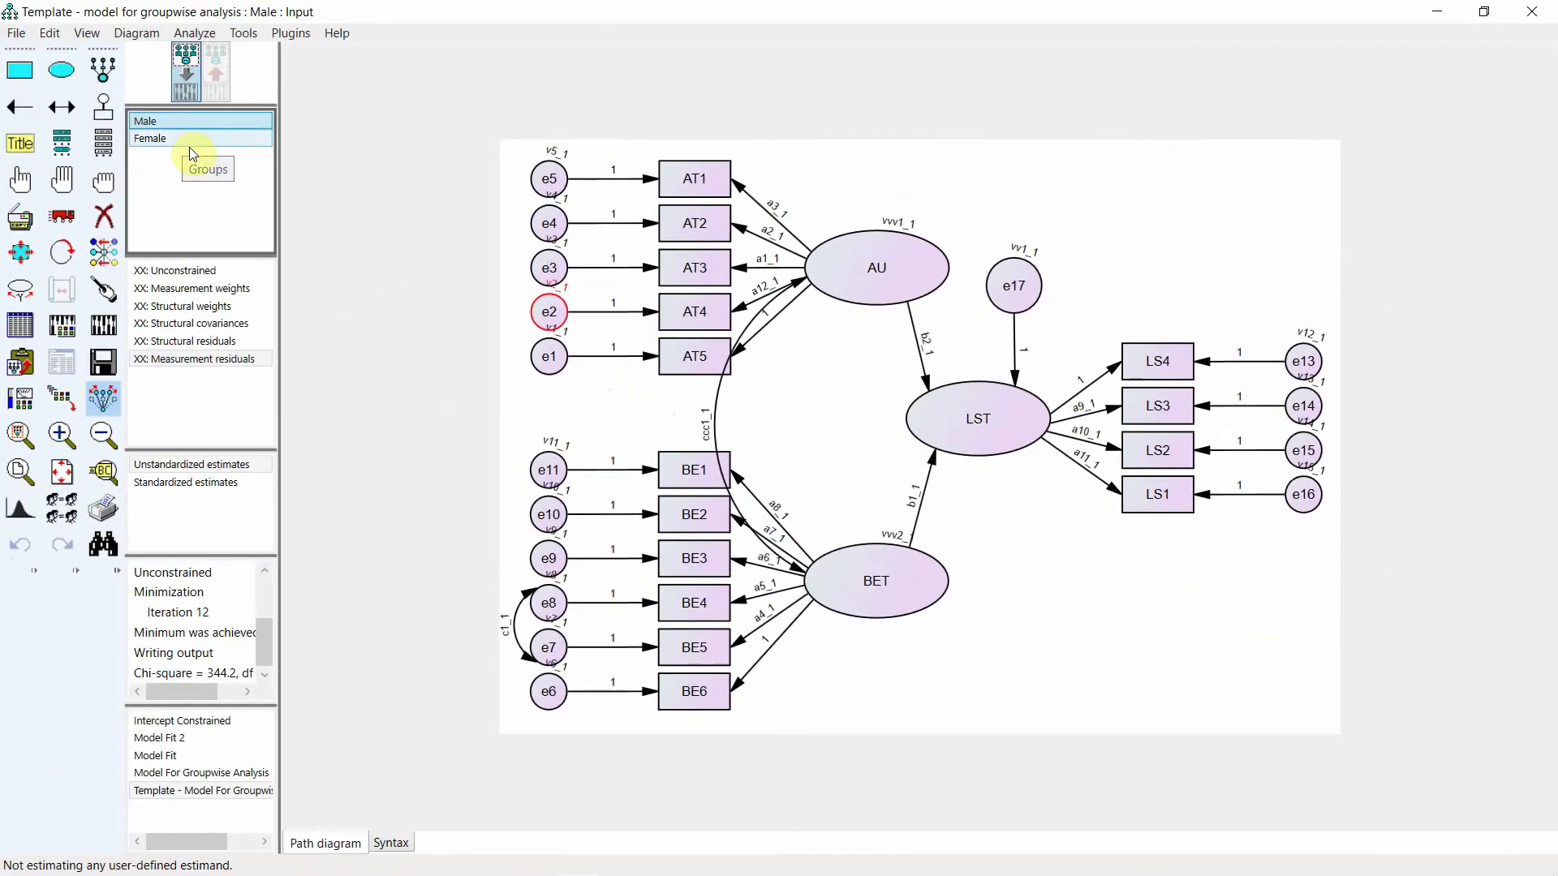
double_click(190, 141)
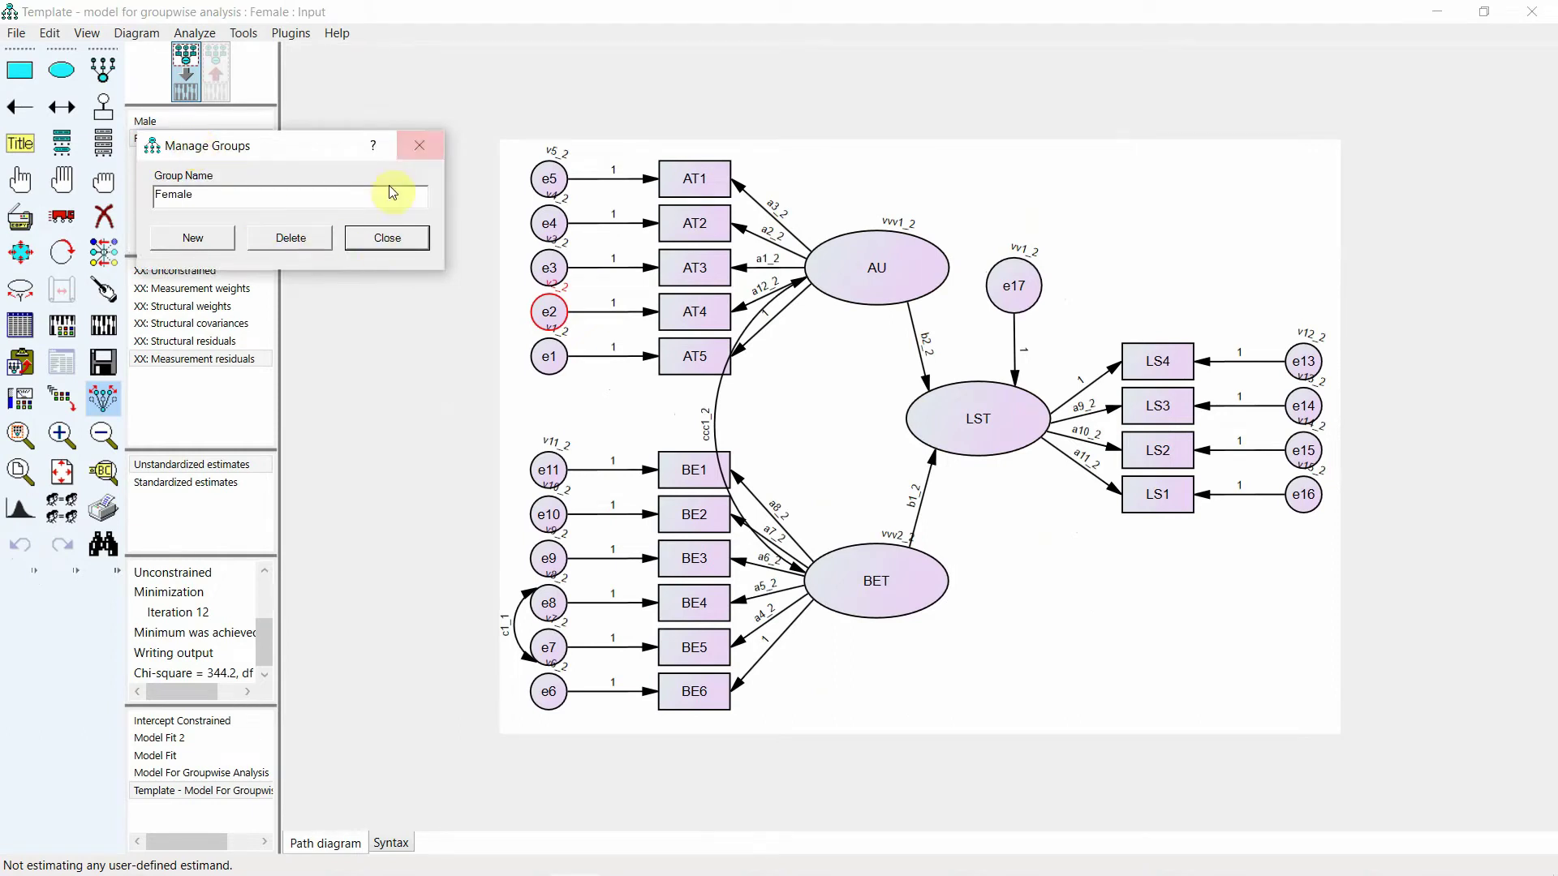
click(388, 237)
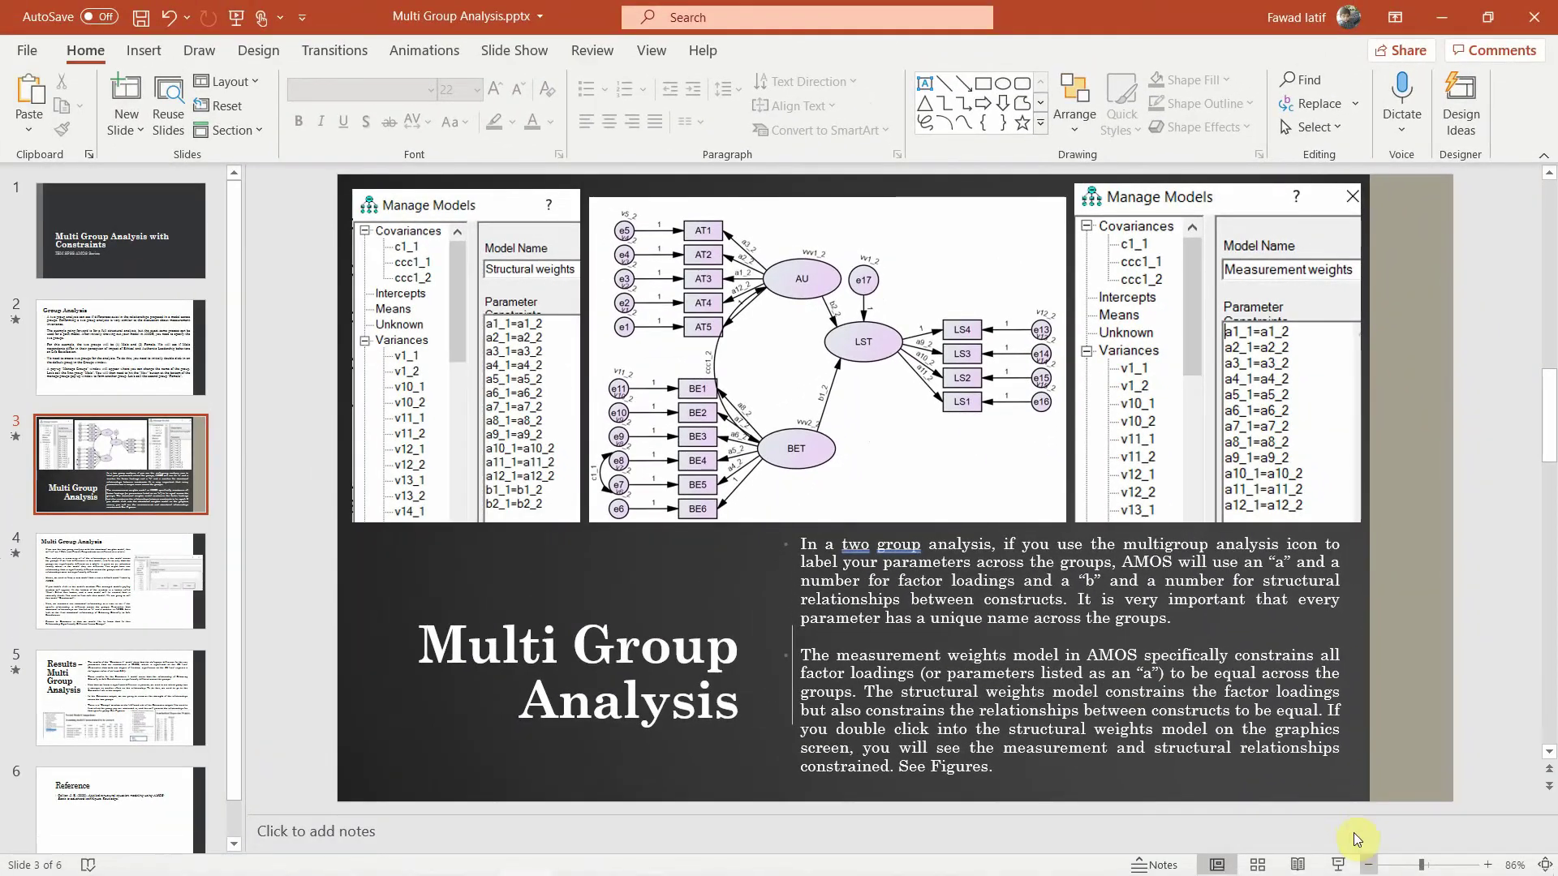
Present the Multi Group Analysis slide and reveal its second bullet on parameter labels.
click(1338, 865)
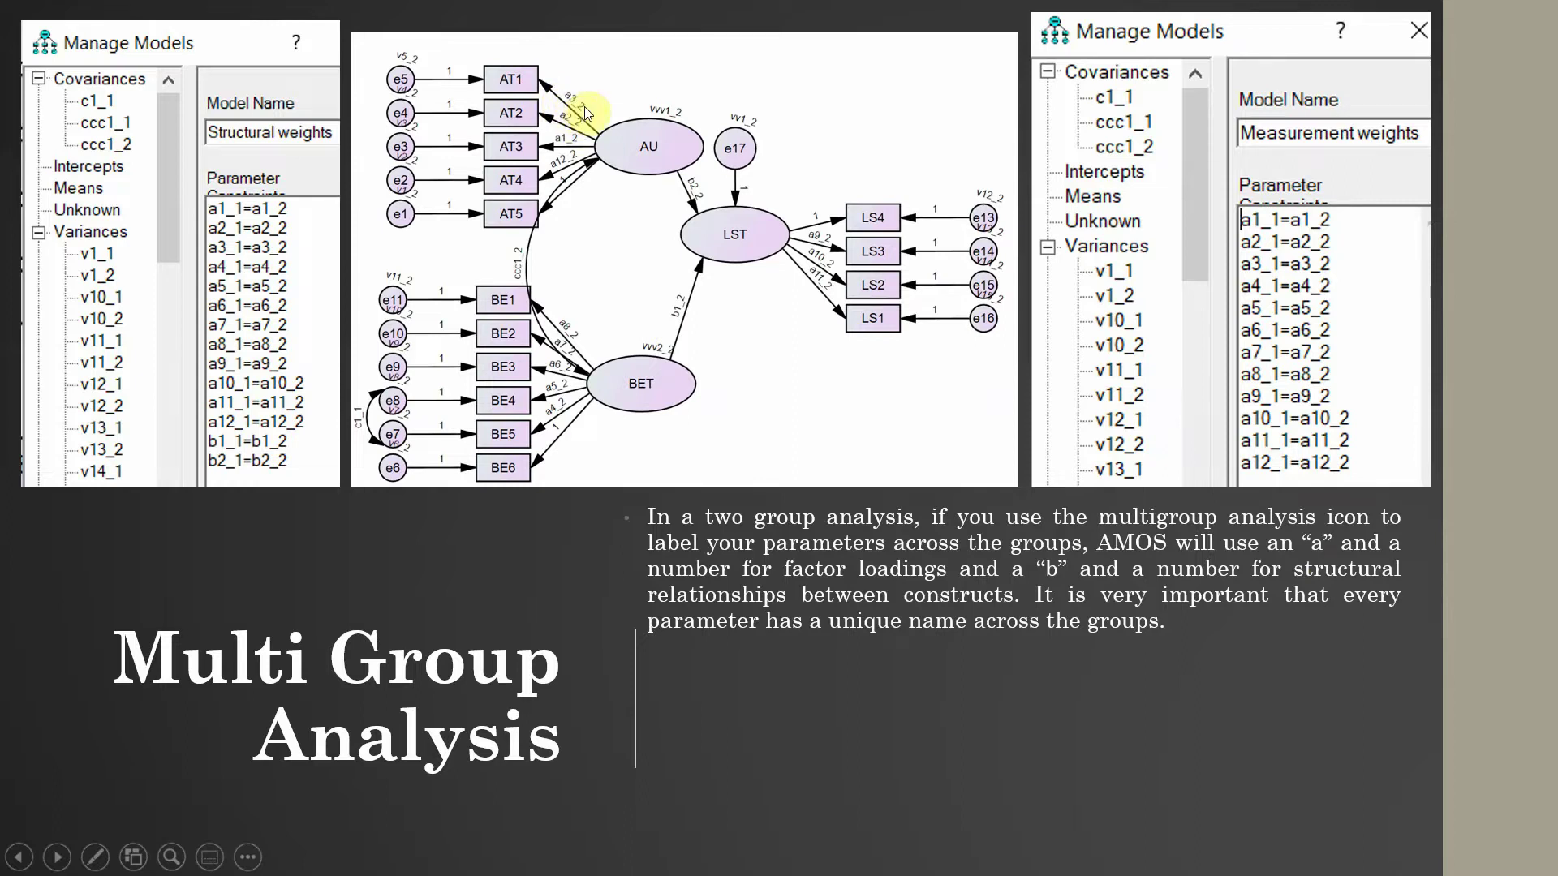
click(934, 568)
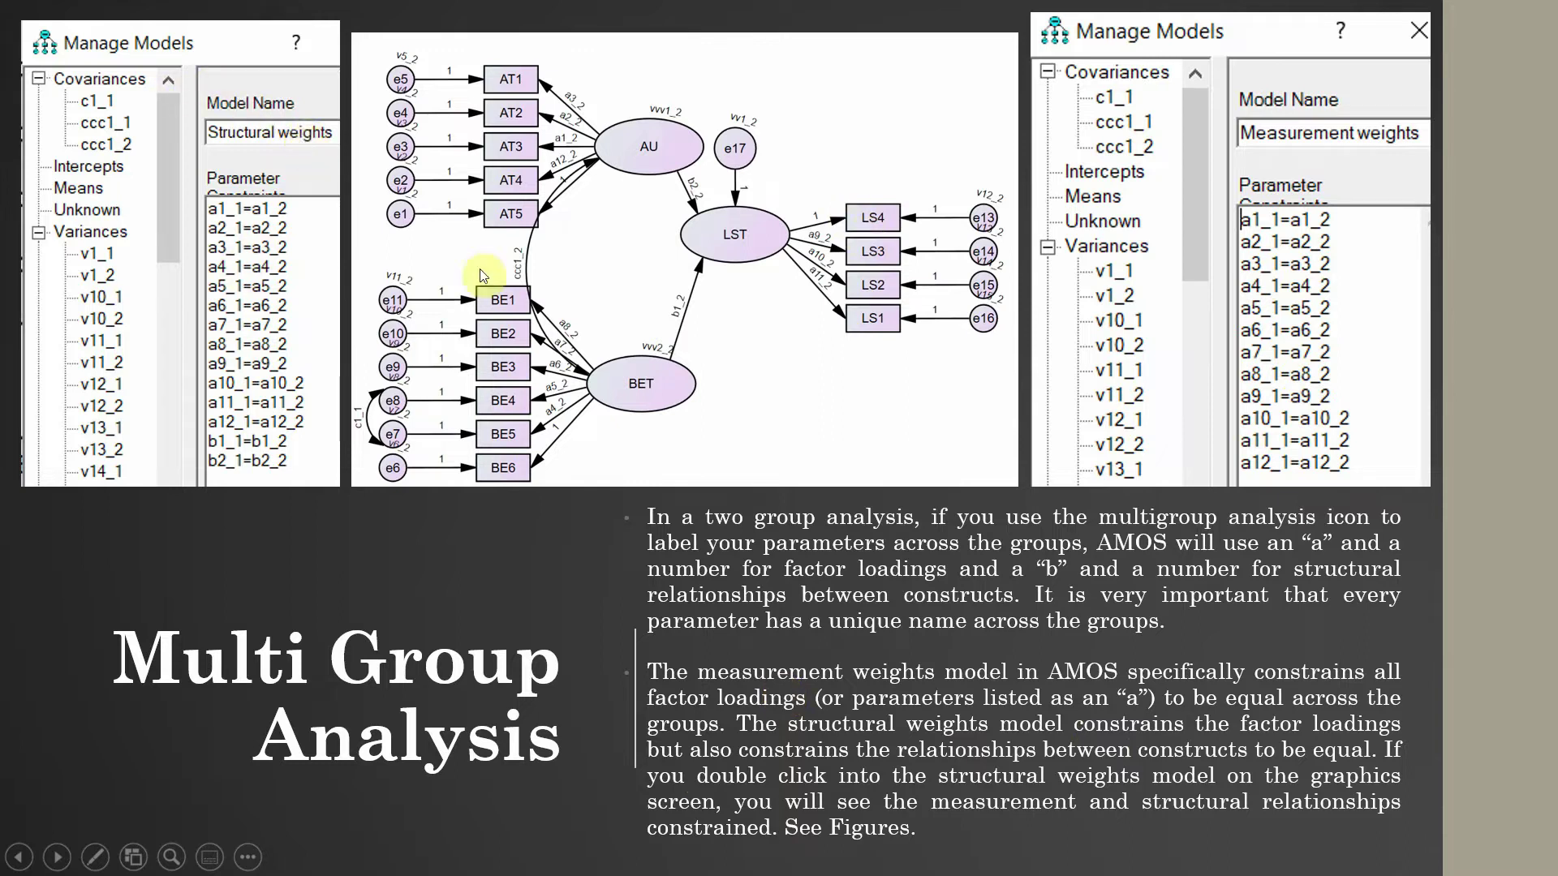
key(alt+Tab)
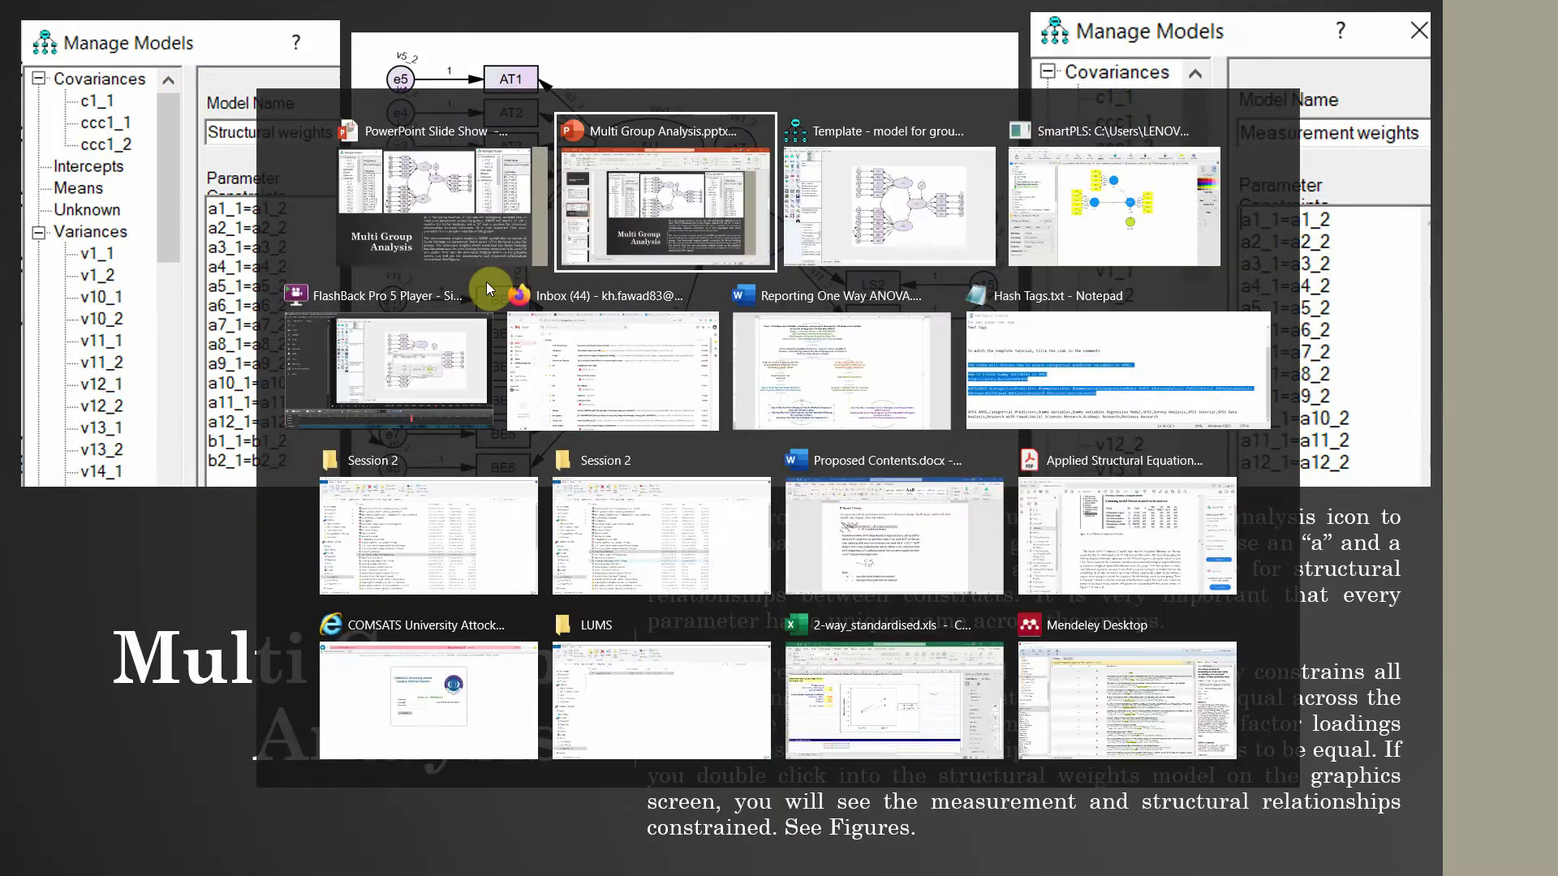
Highlight Structural weights constraints a1_1=a1_2 through b2_1=b2_2 in Manage Models, then close it.
key(alt+Tab)
double_click(156, 354)
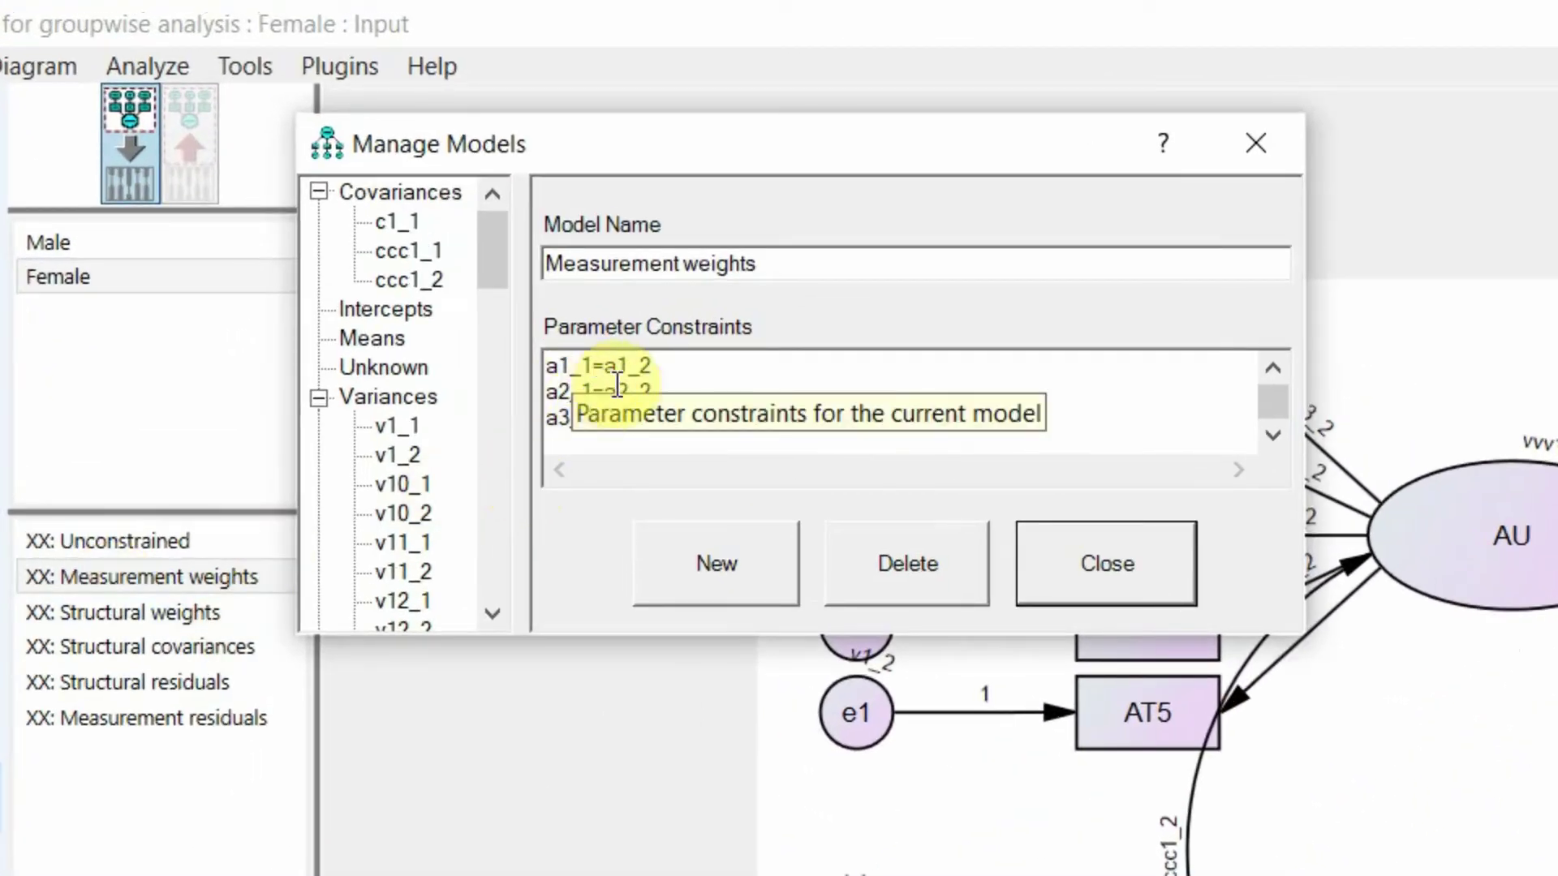
click(201, 609)
click(571, 372)
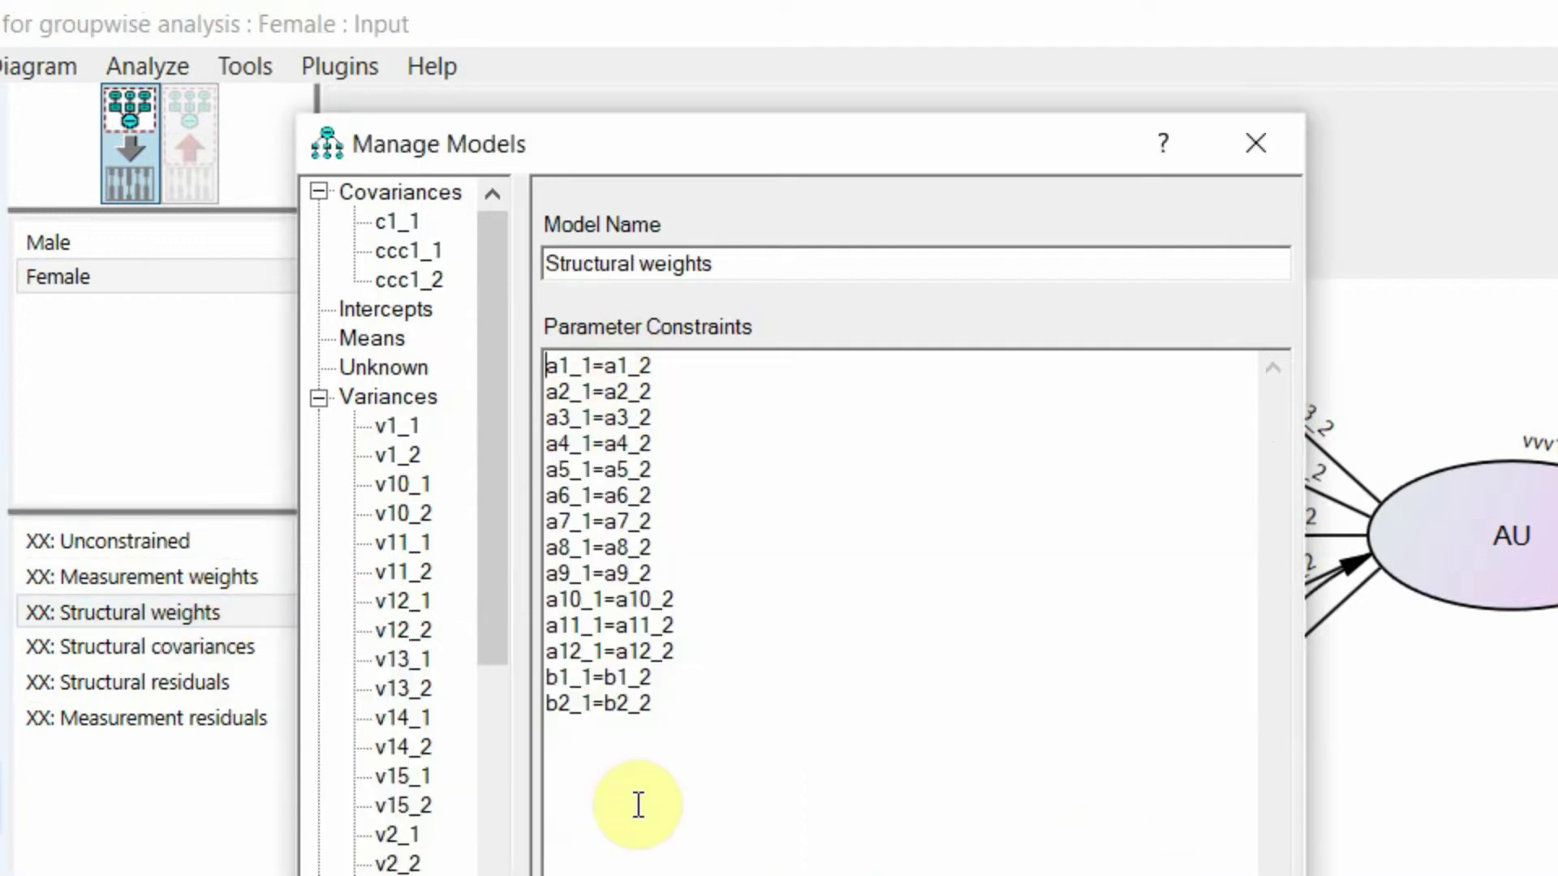
drag(689, 706, 547, 678)
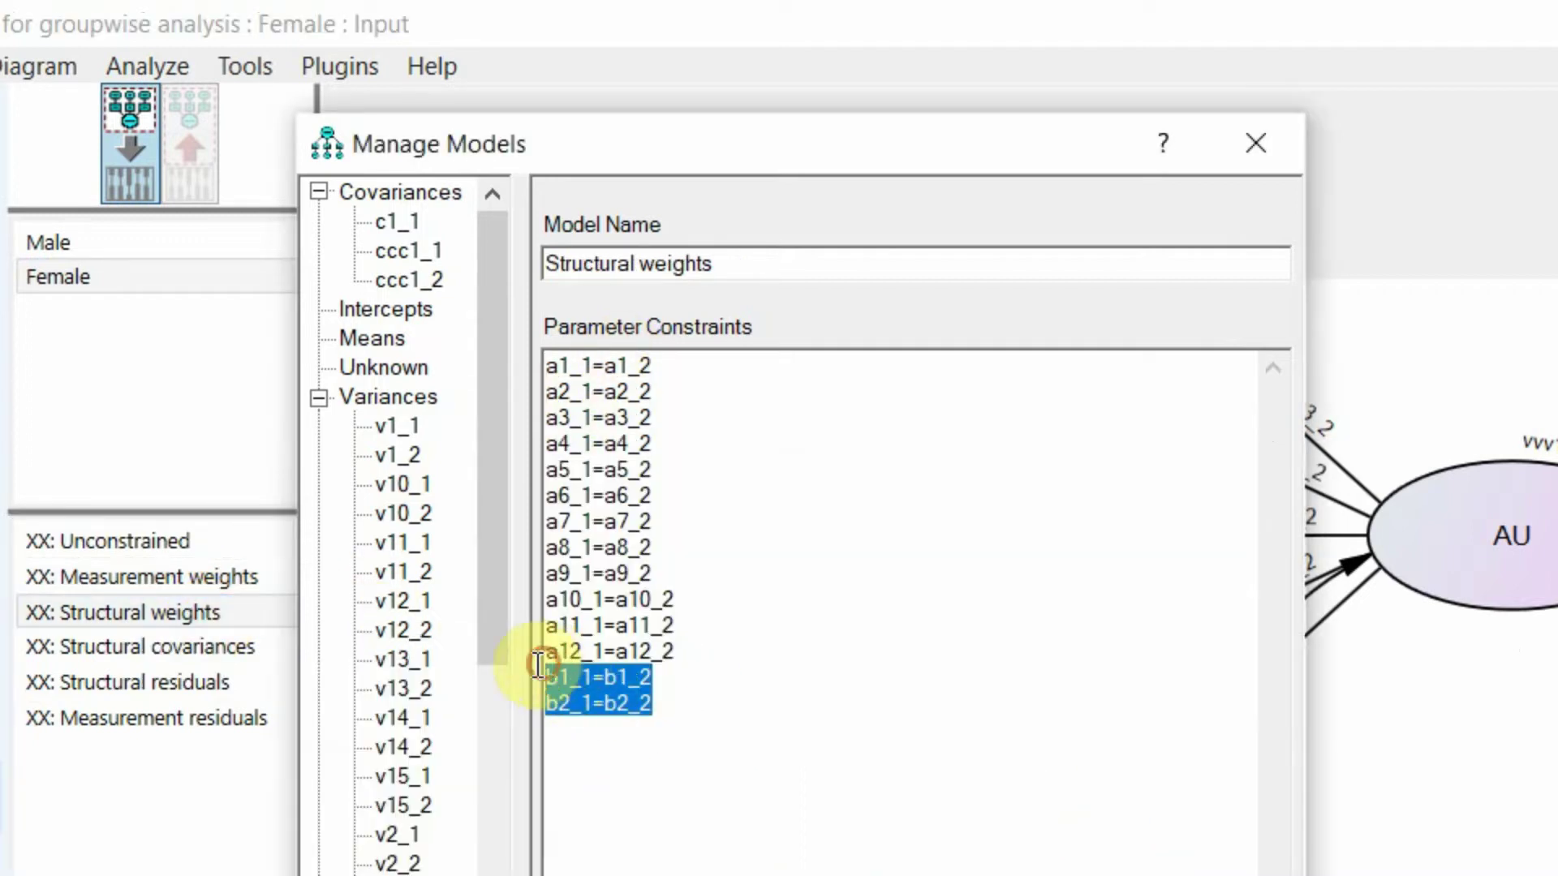
drag(654, 706, 553, 678)
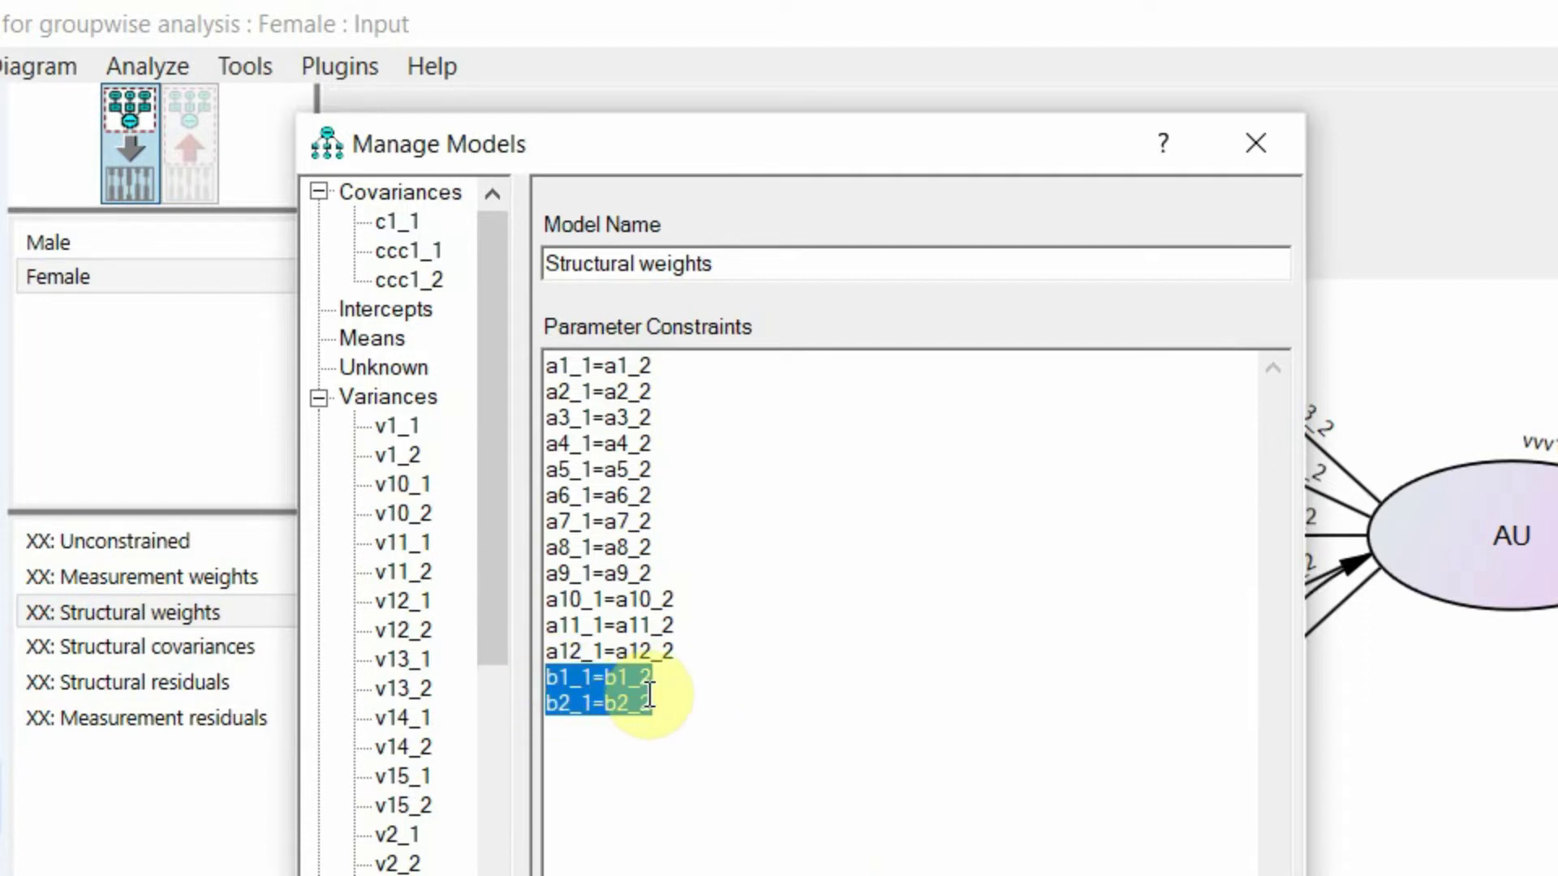
drag(692, 652, 509, 378)
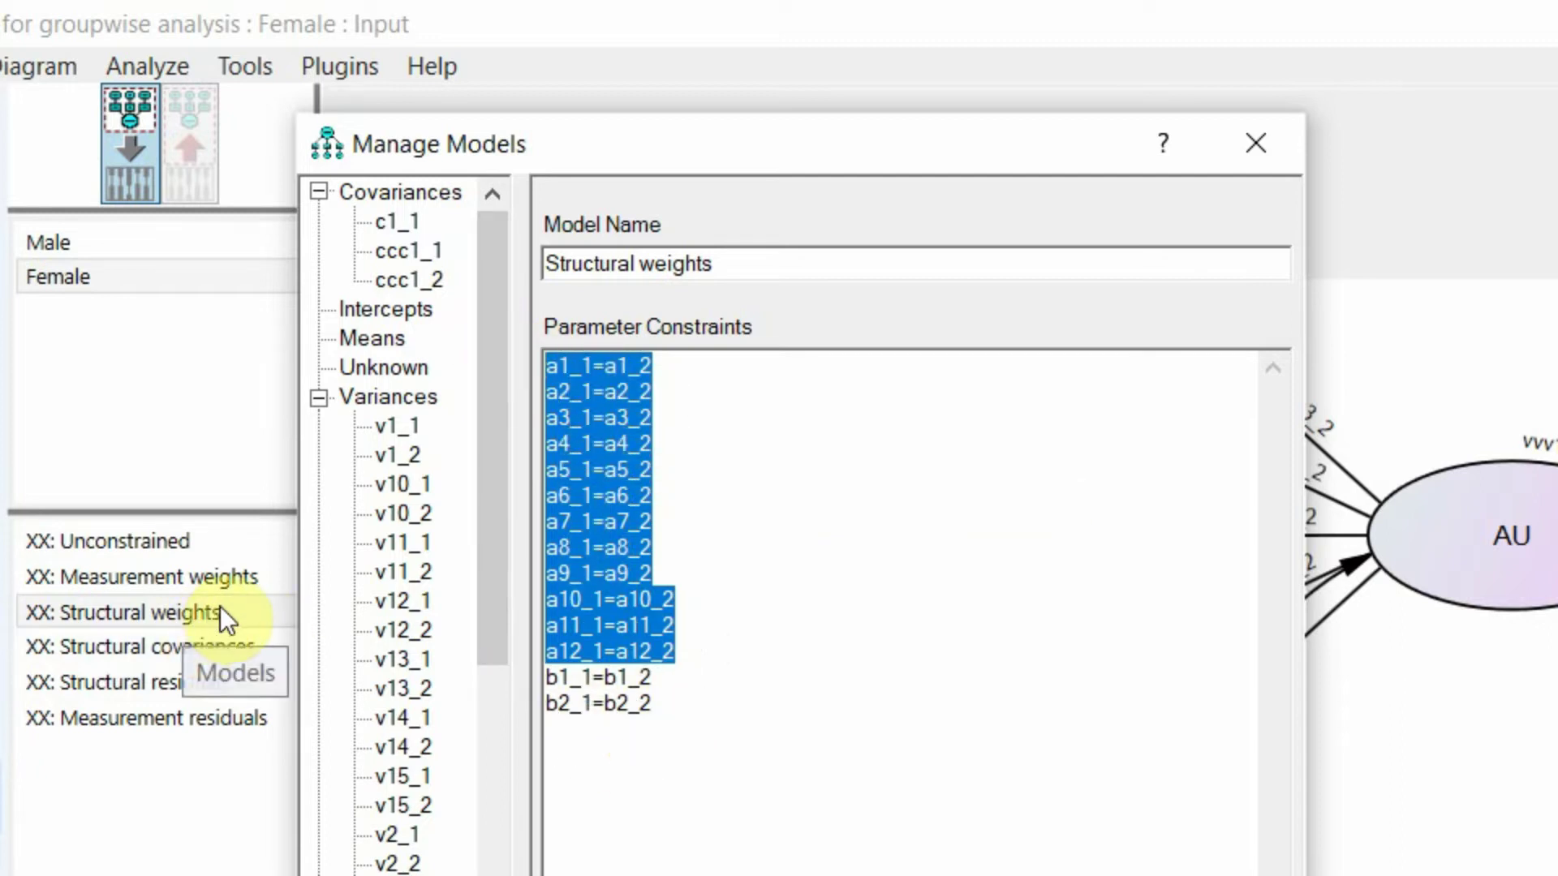
click(684, 704)
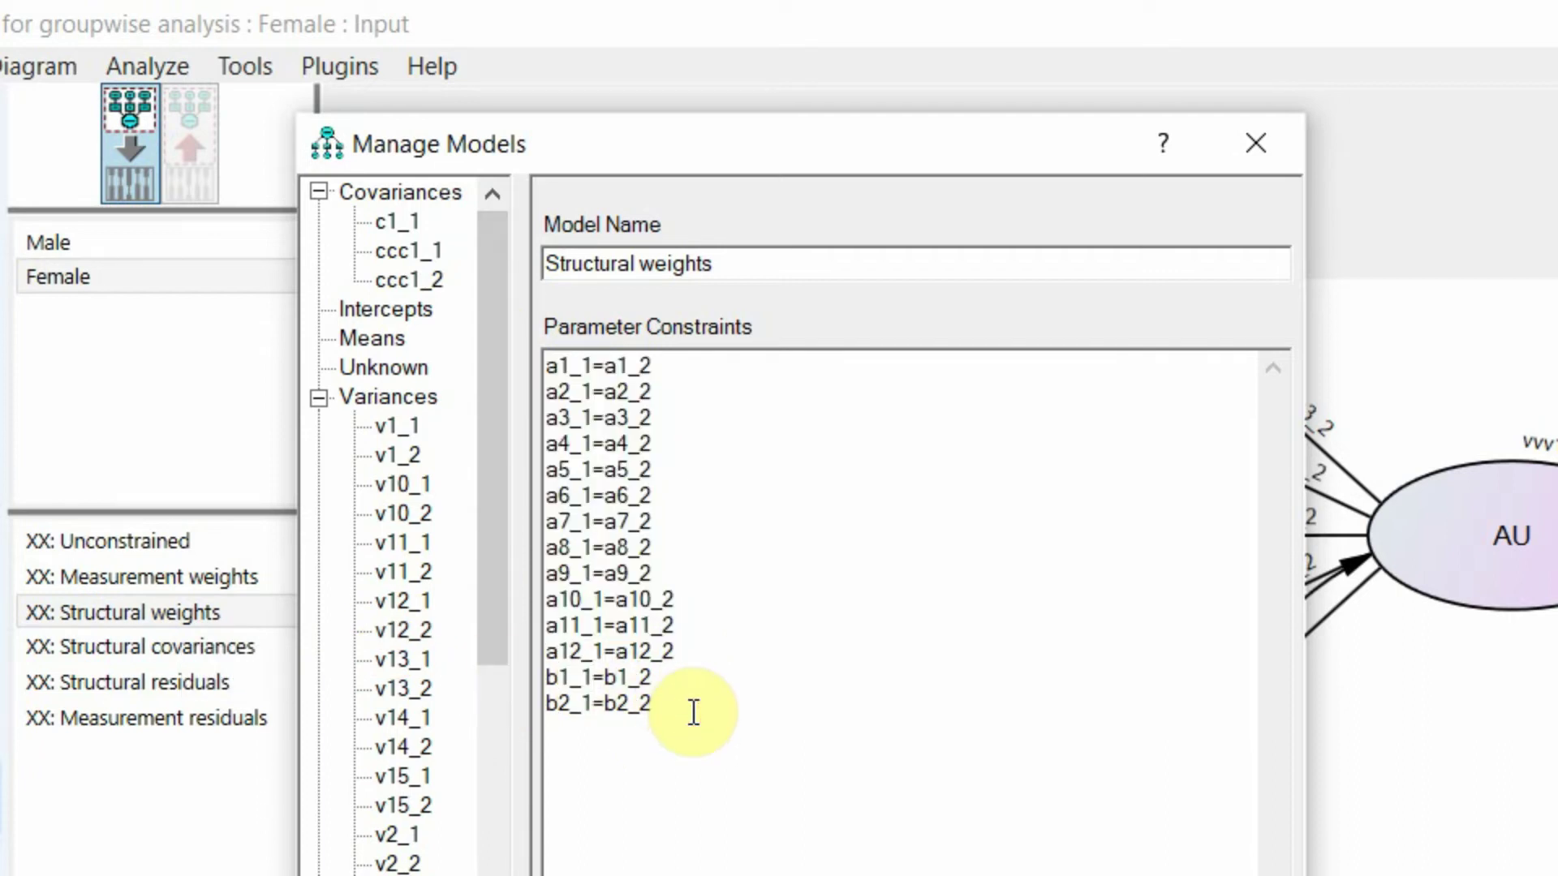
drag(689, 708, 478, 367)
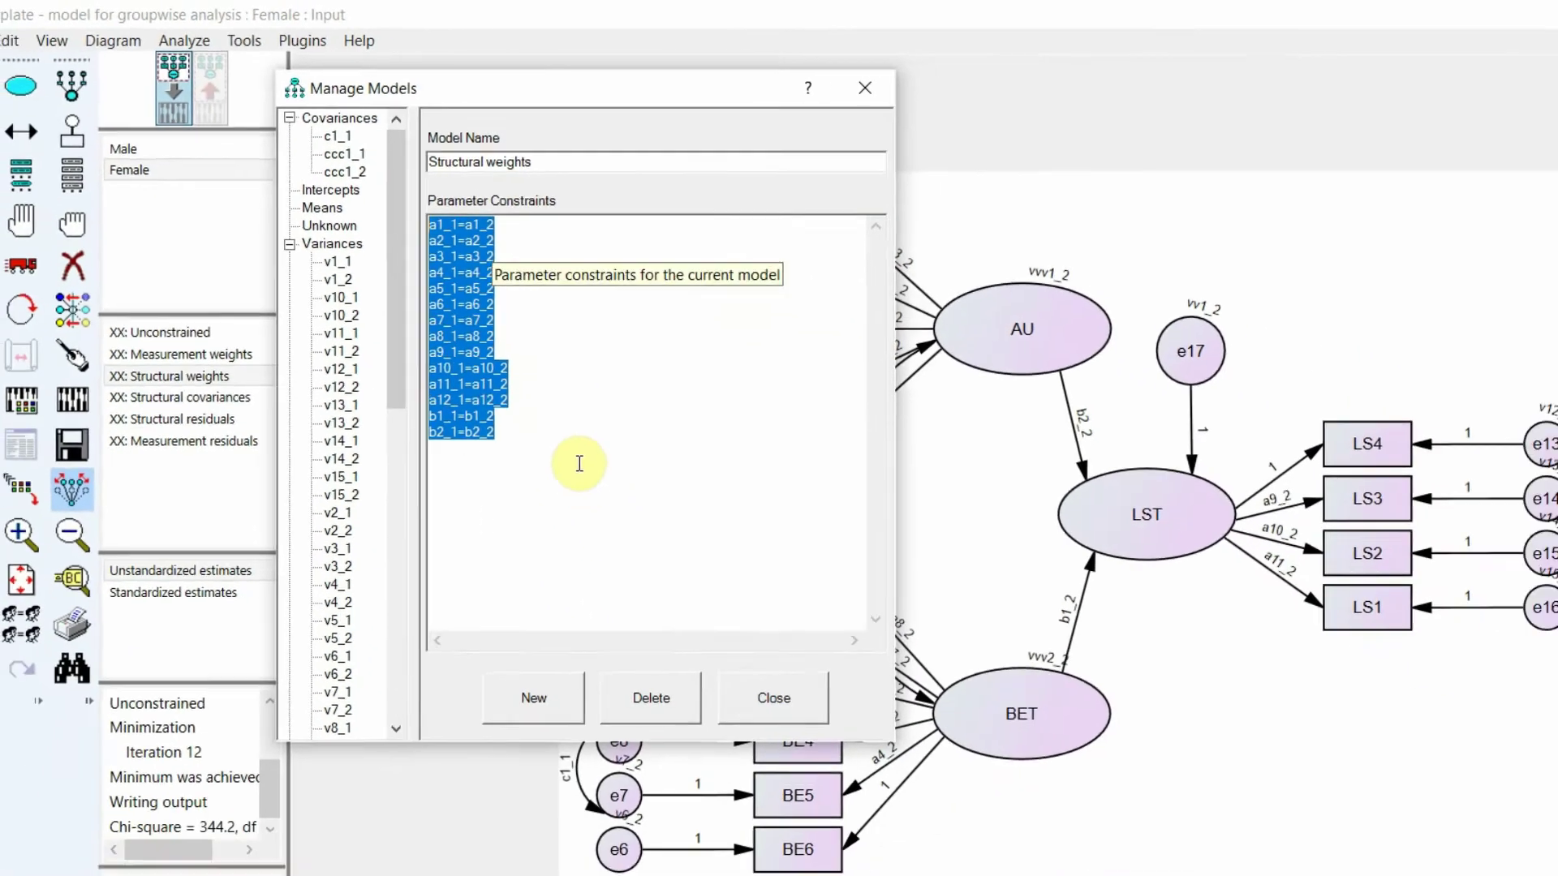
key(Escape)
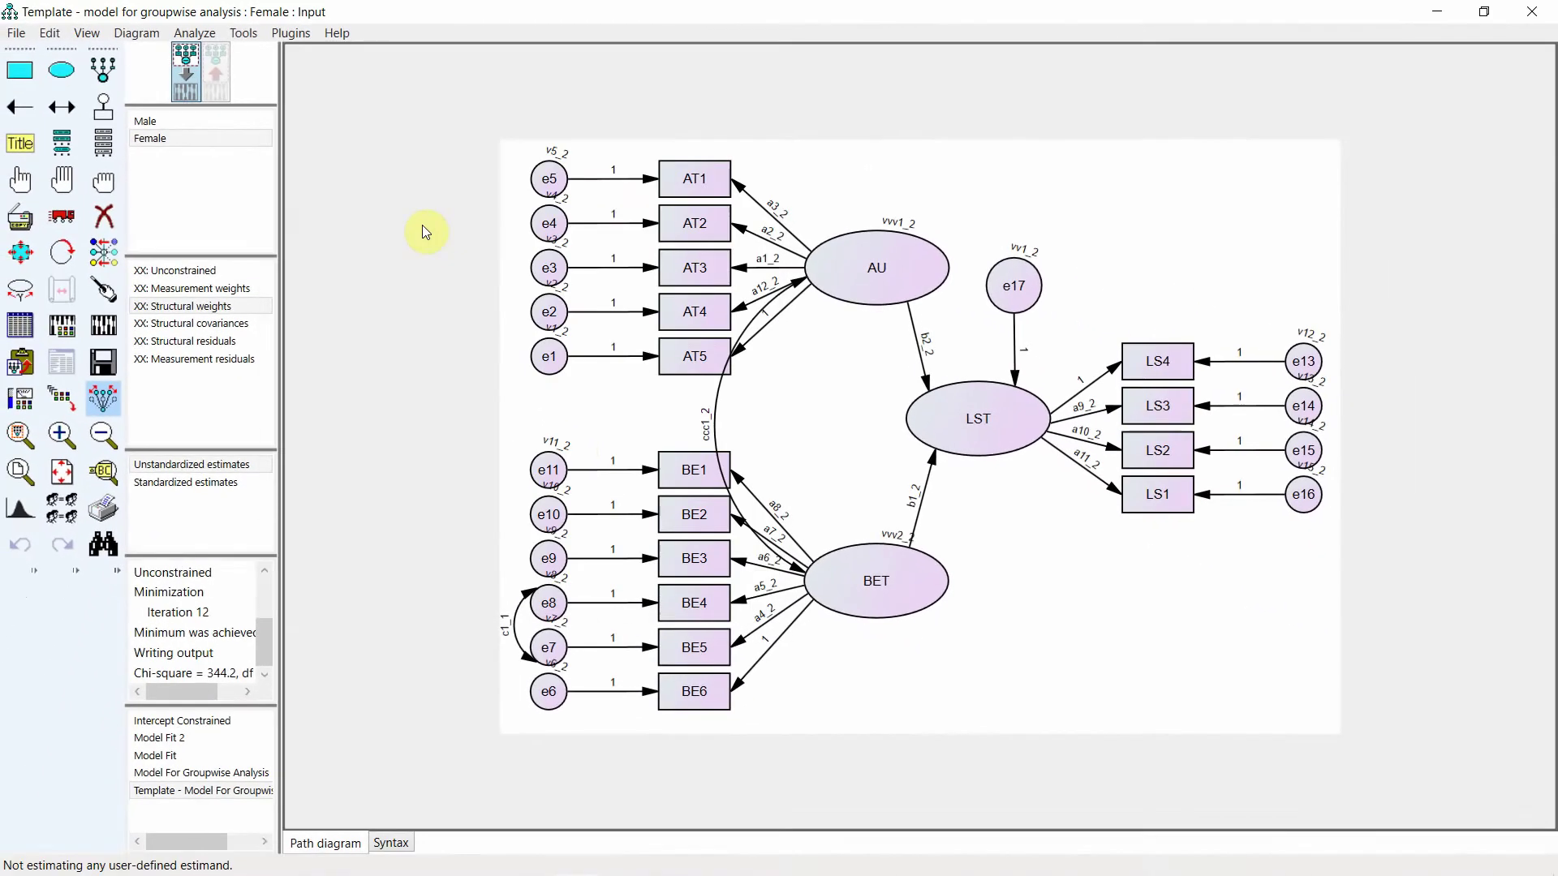
Estimate all six models and view the Estimates tables for Male, then Female.
click(103, 326)
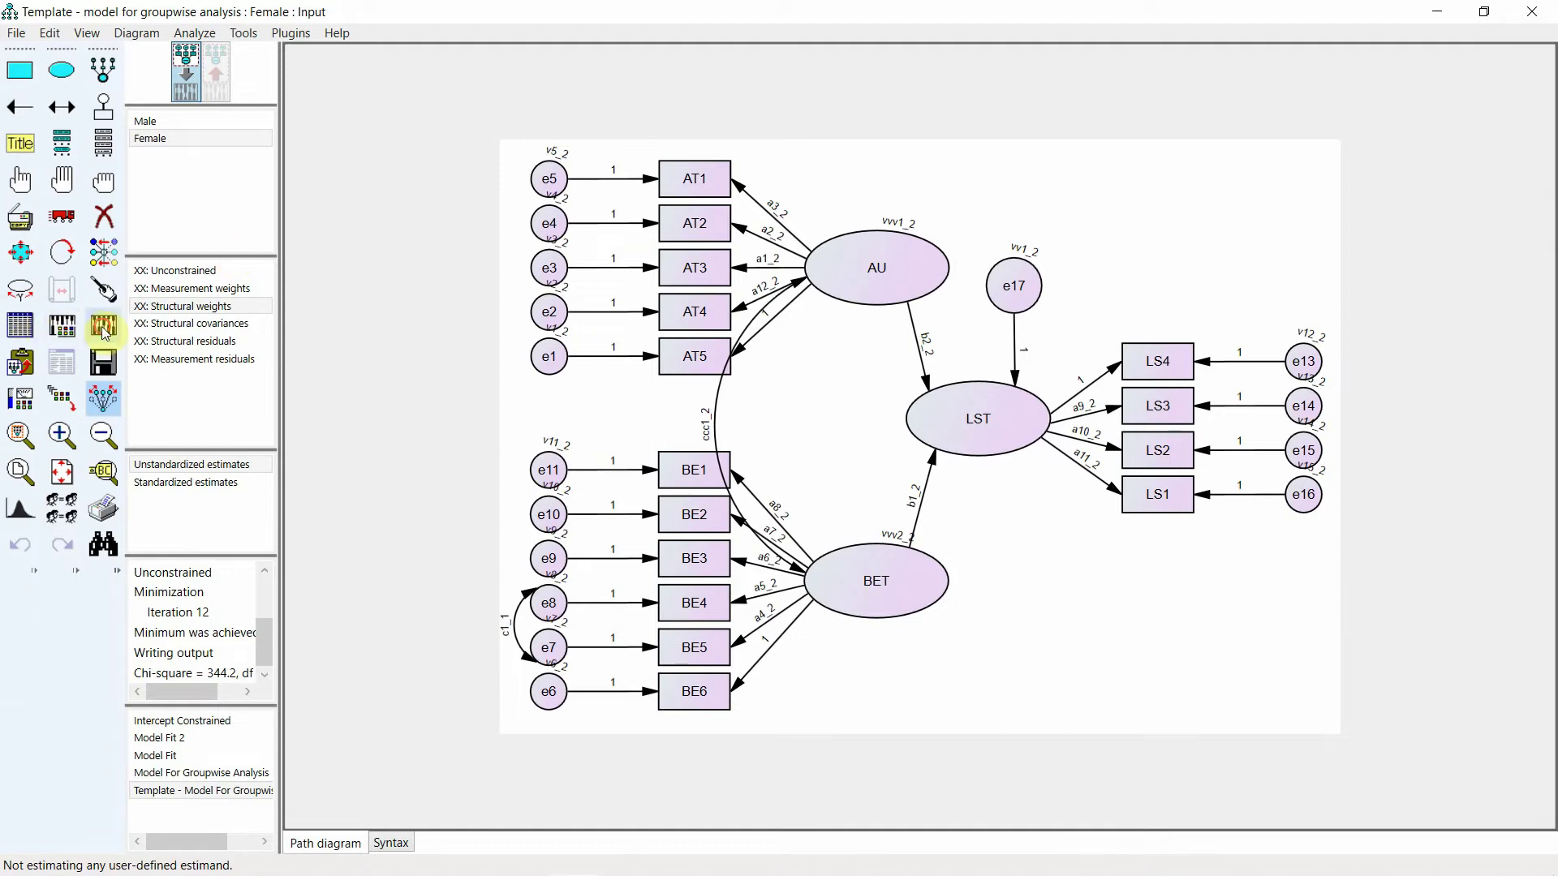
click(62, 365)
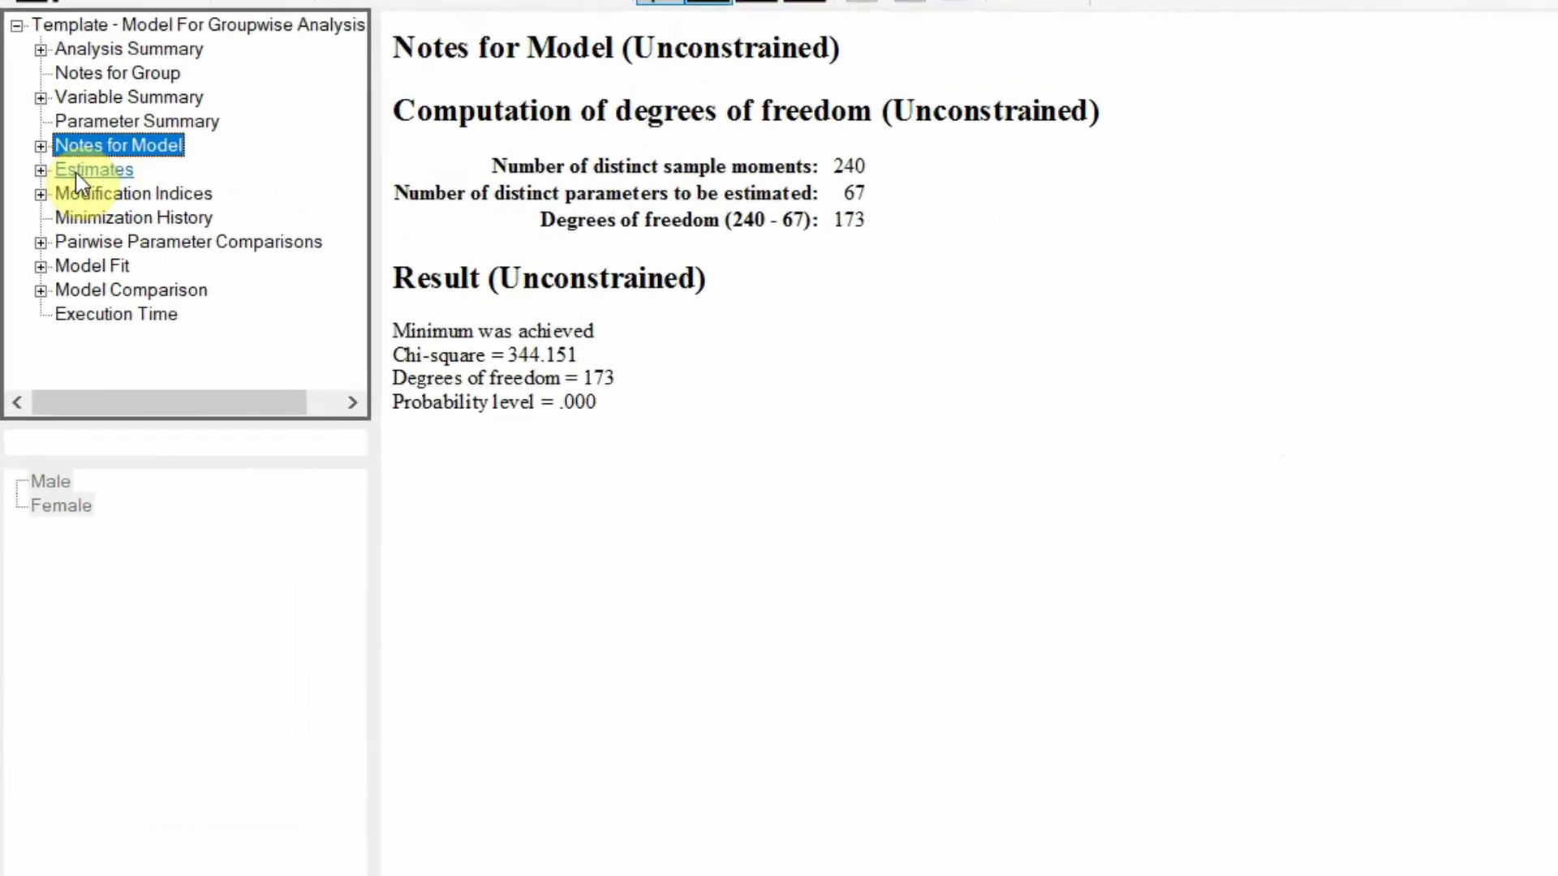
click(81, 172)
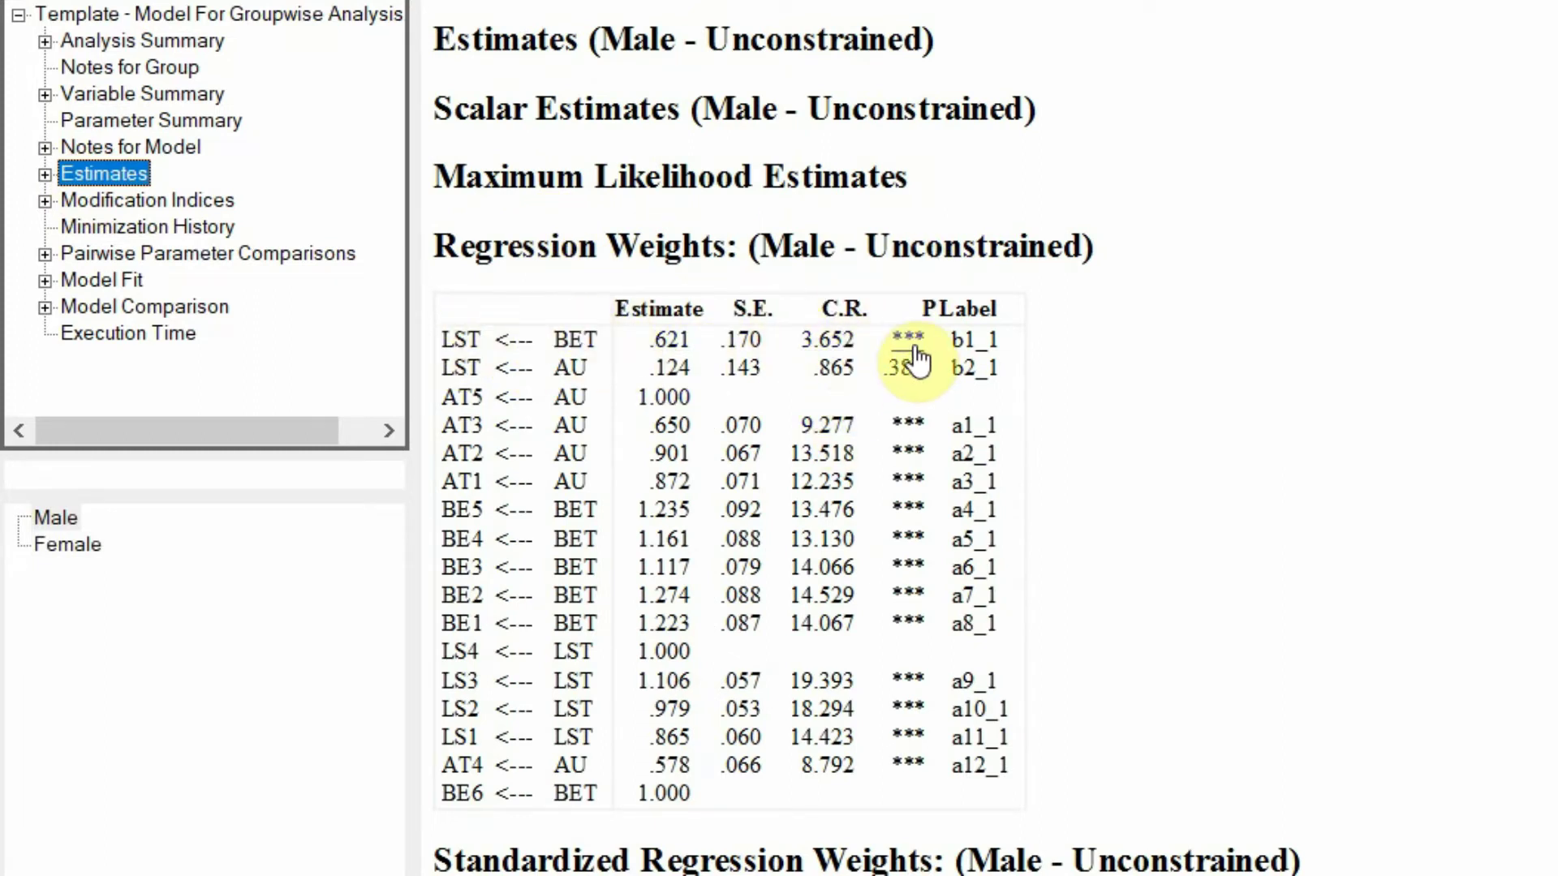
click(85, 550)
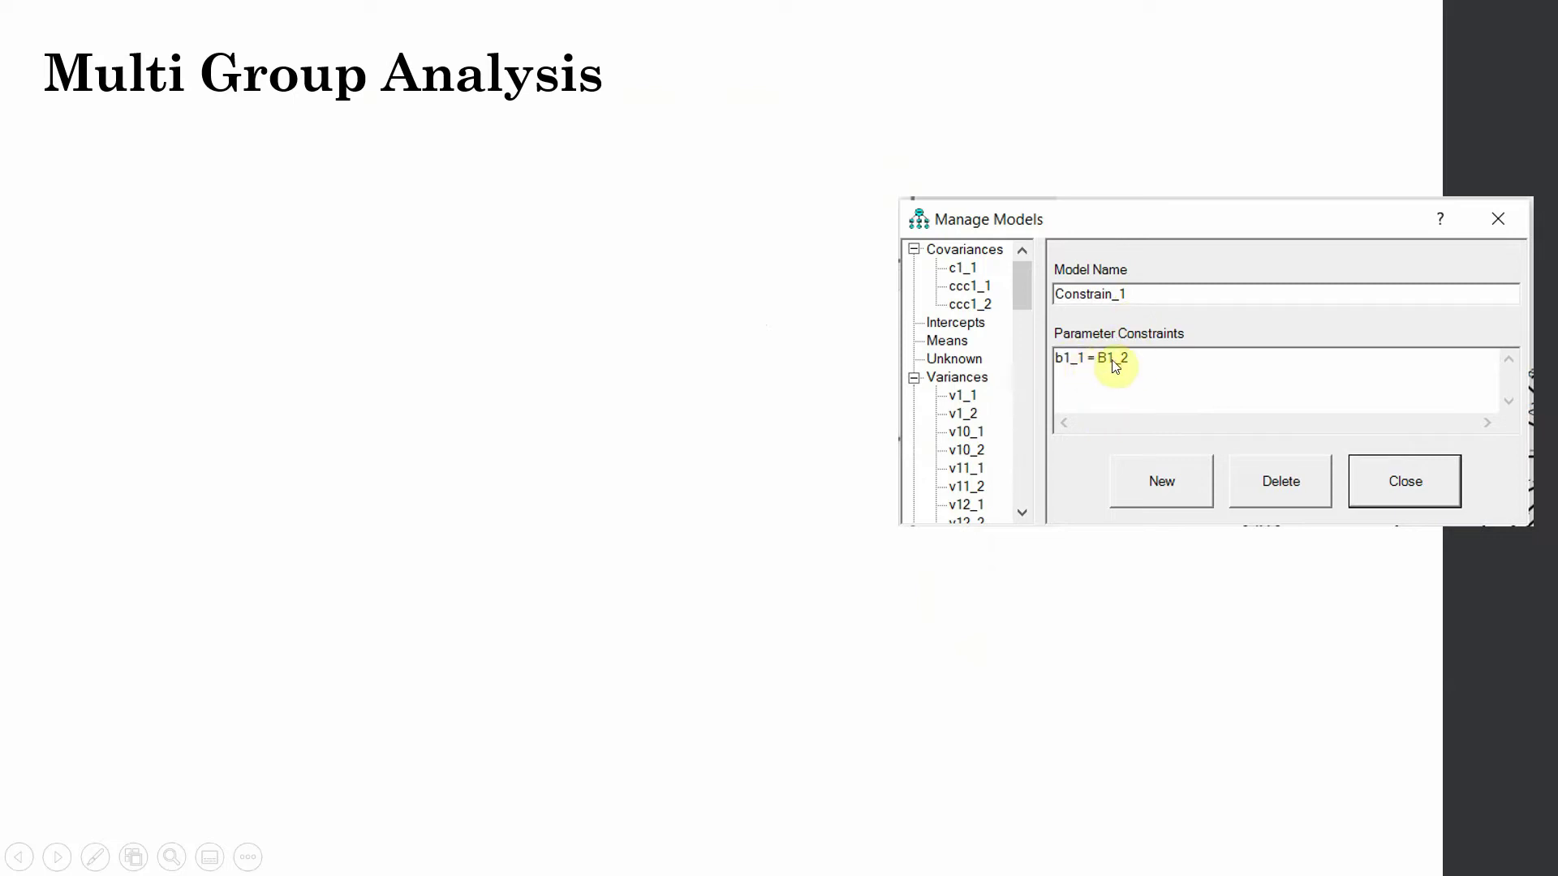
Reveal the bullets on forming a custom constrained model, then end the show and return to Amos.
click(1063, 664)
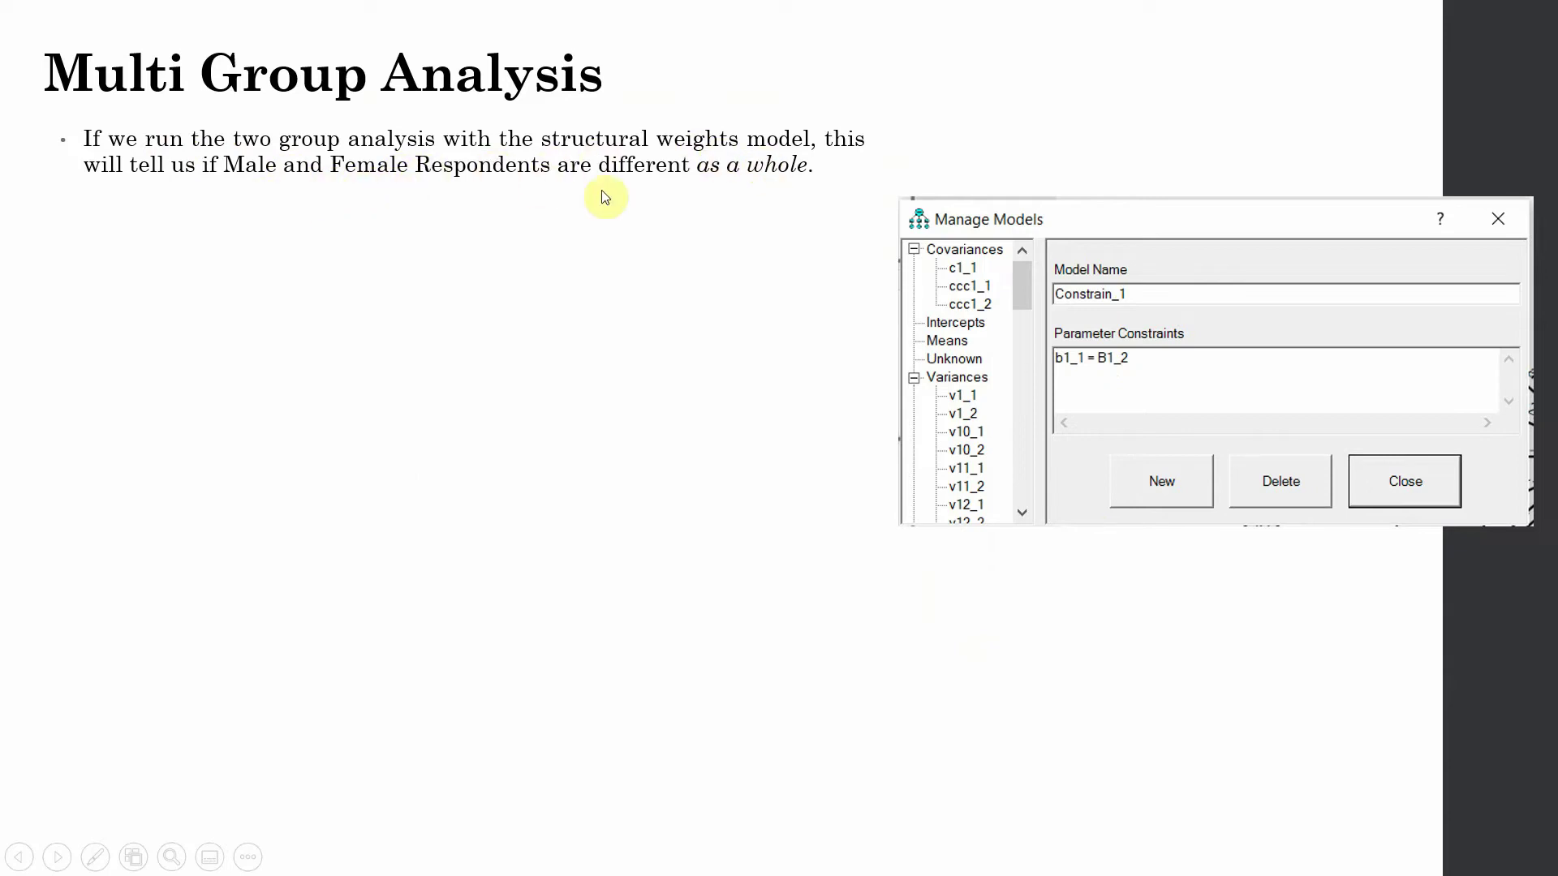
click(809, 331)
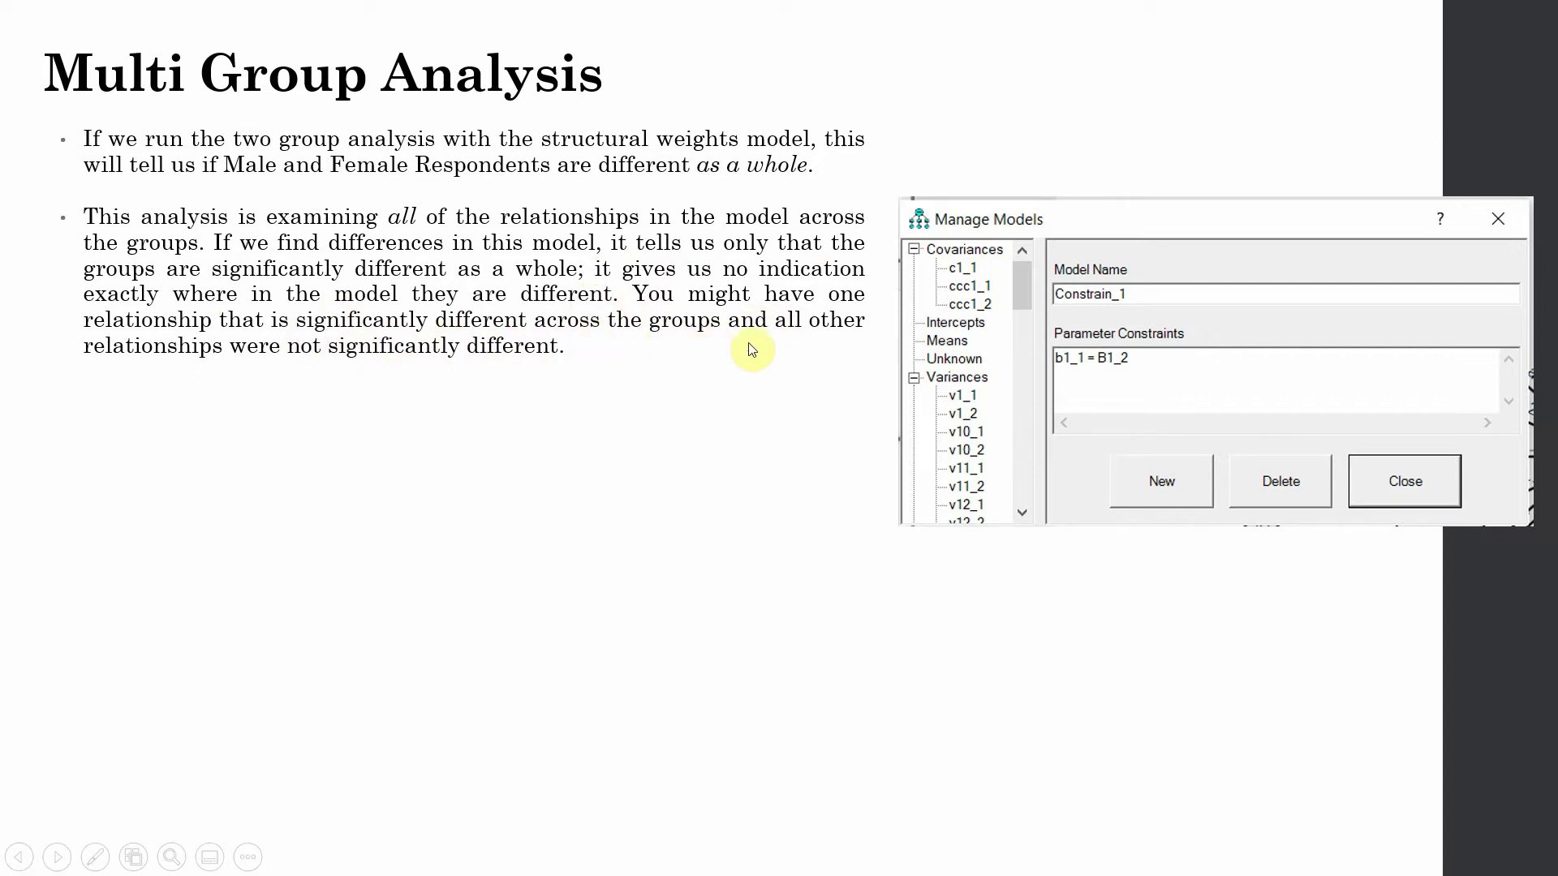
click(566, 421)
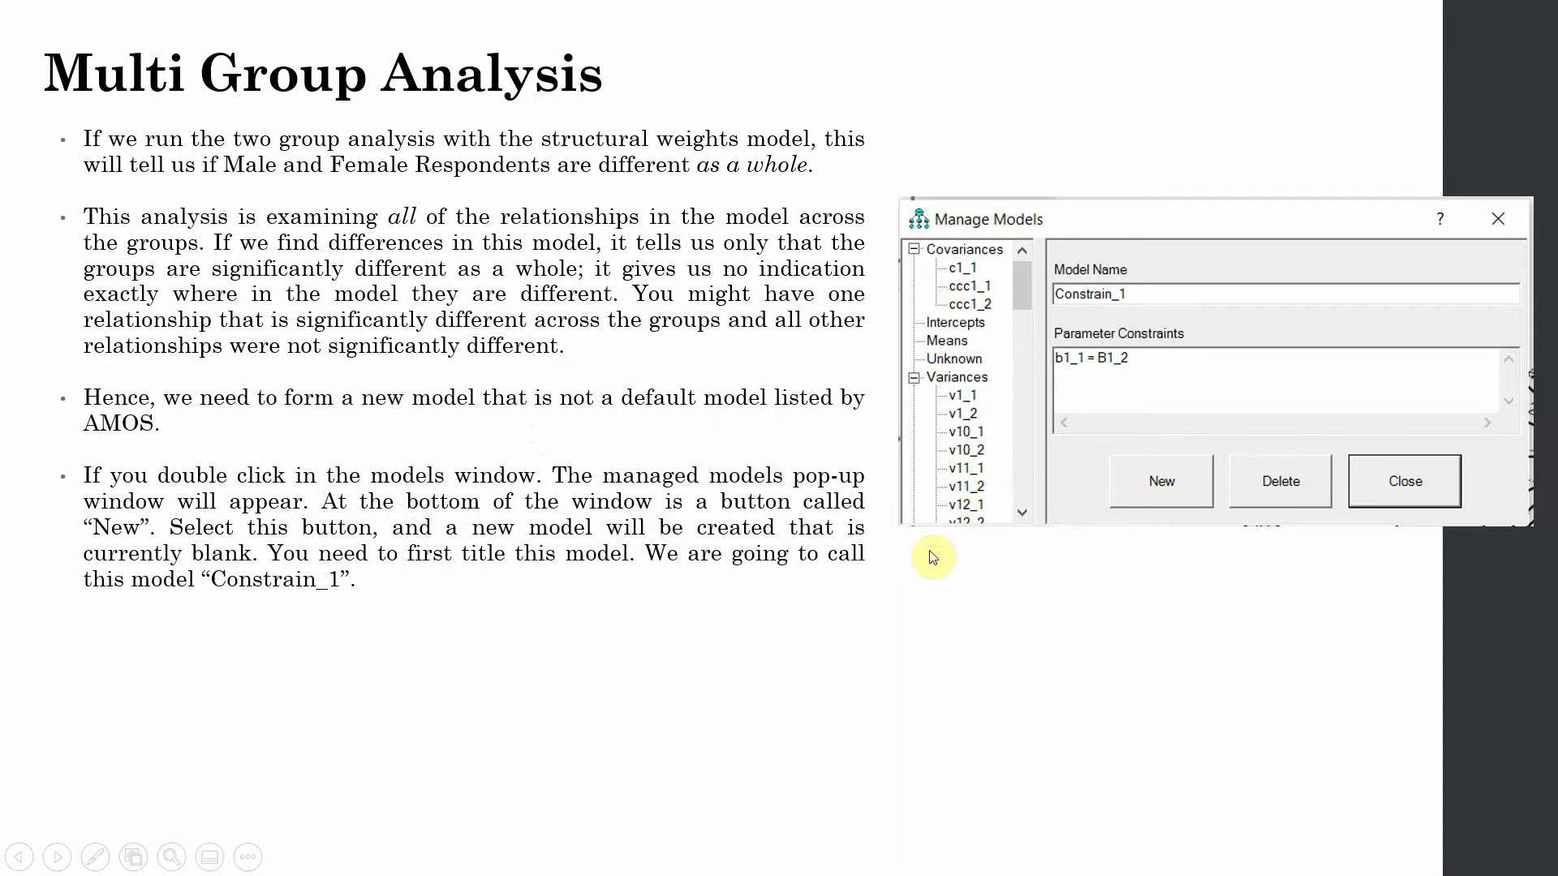
key(Escape)
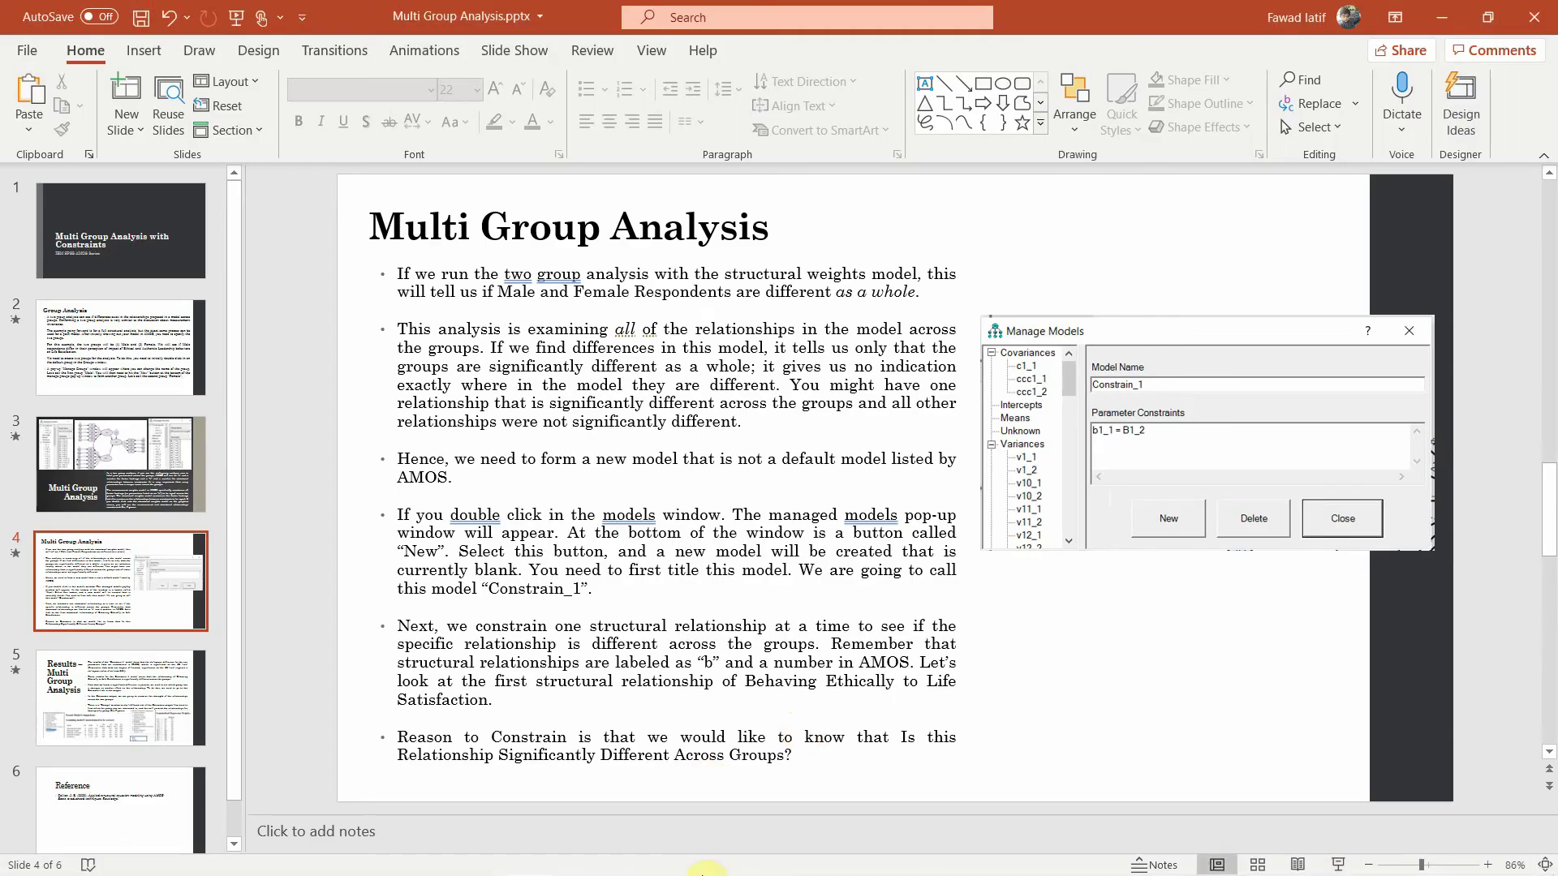
mouse_move(697, 873)
click(650, 855)
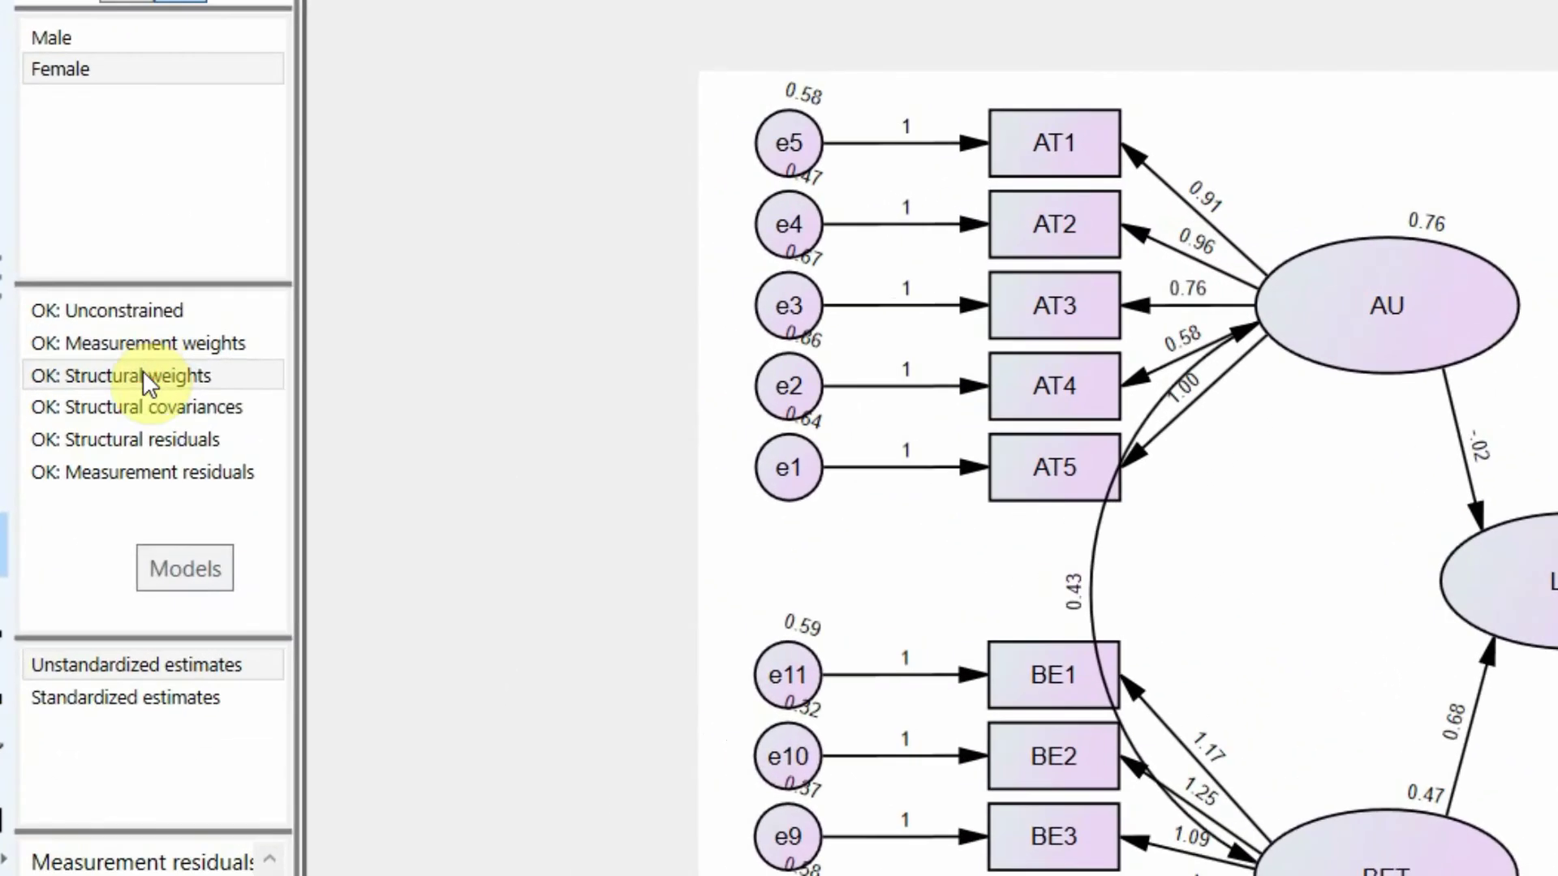
Review the b1_1=b1_2 constraint, then add a seventh model and start naming it 'Con'.
double_click(142, 376)
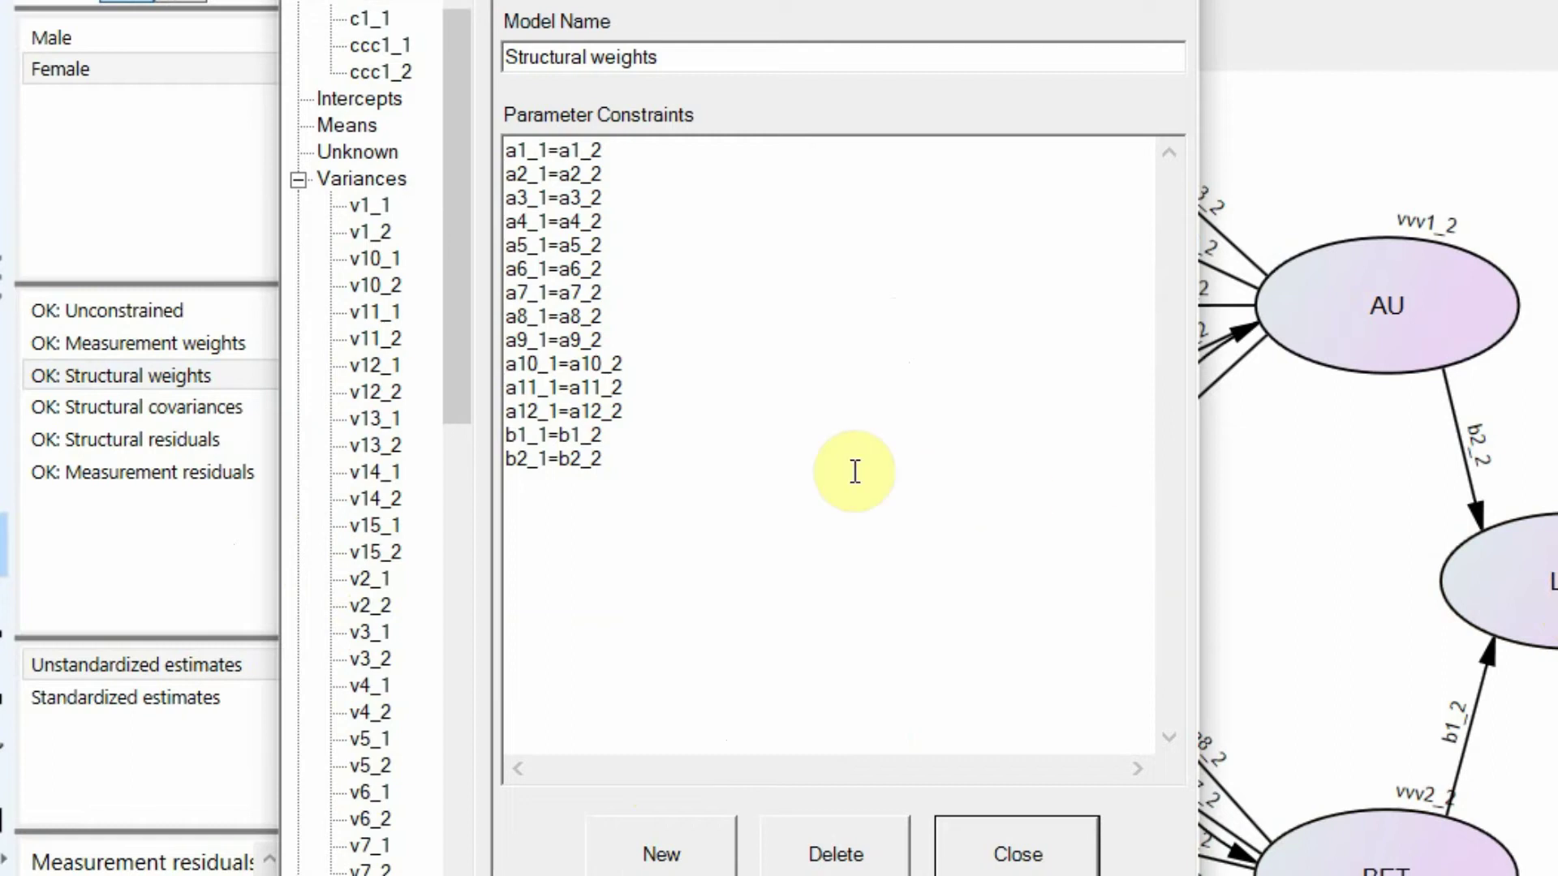
drag(640, 428, 513, 441)
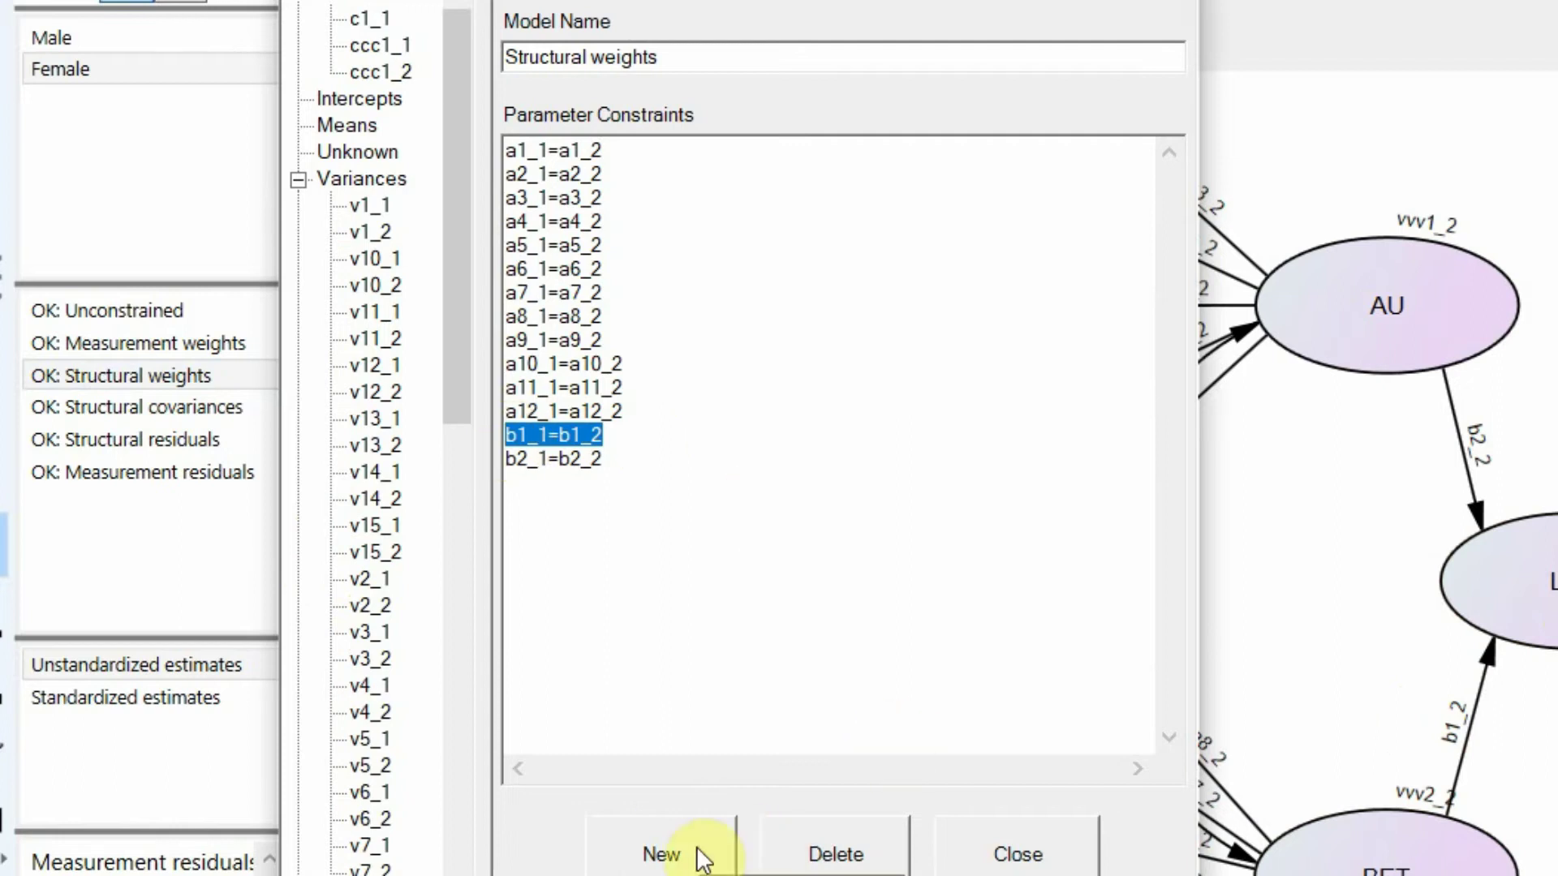
click(649, 852)
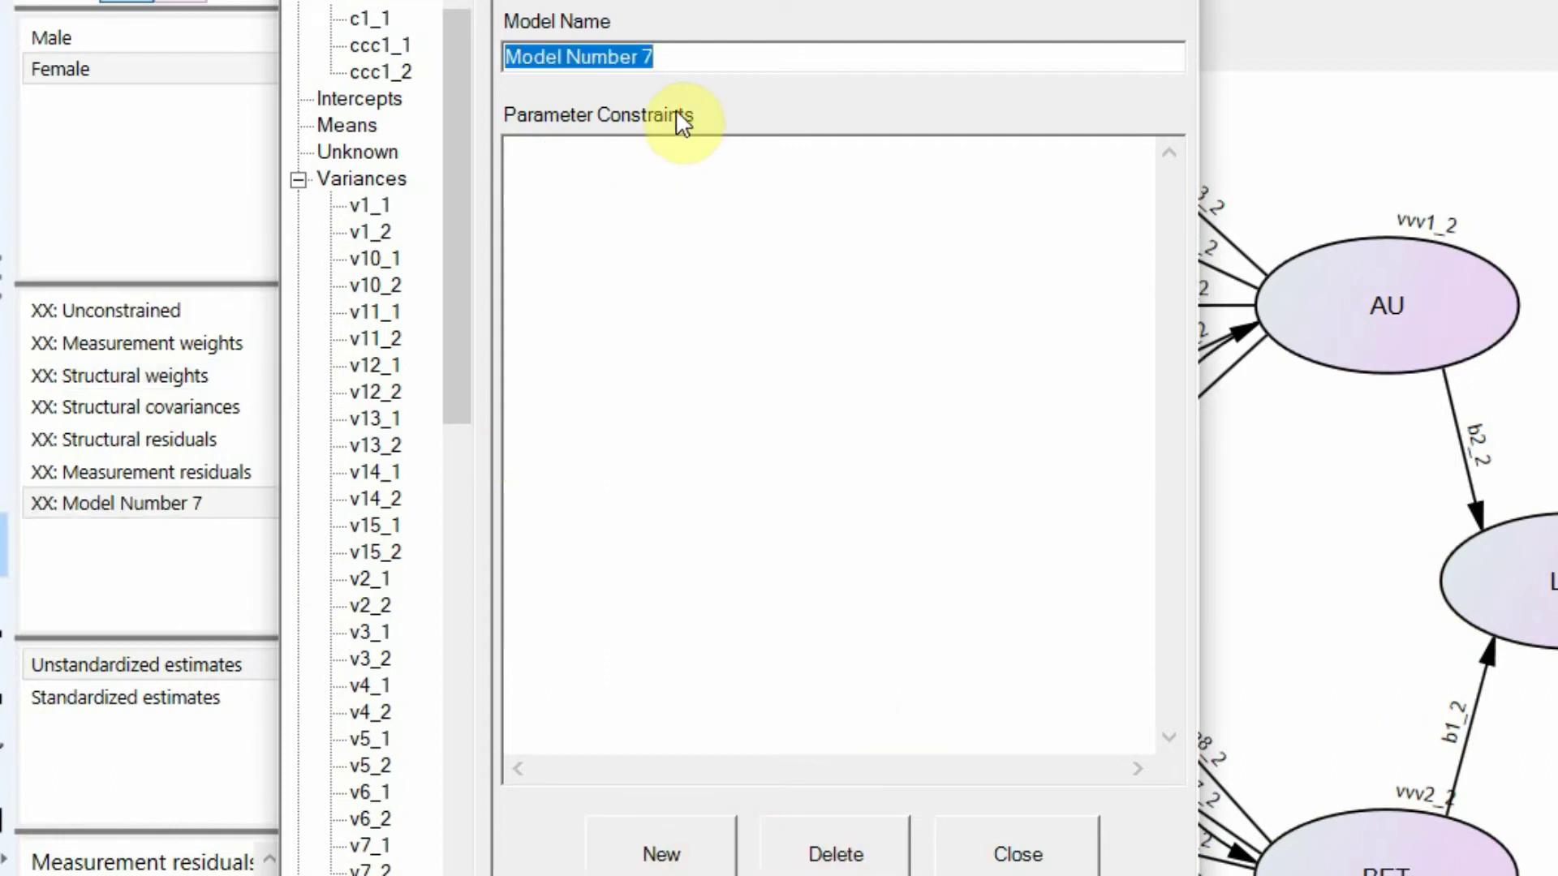
text(Constr)
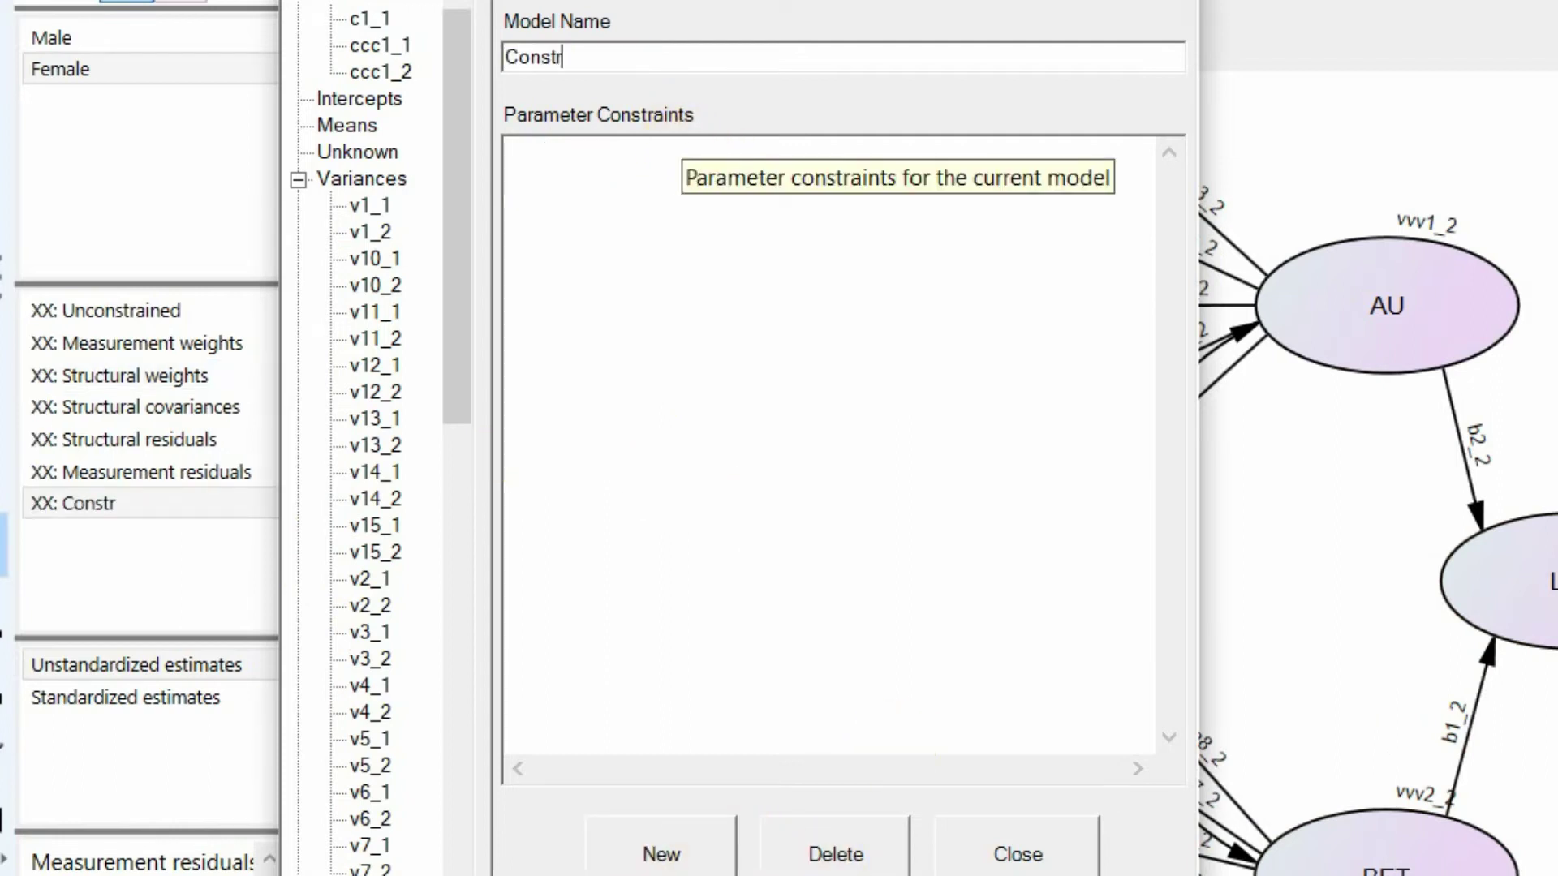